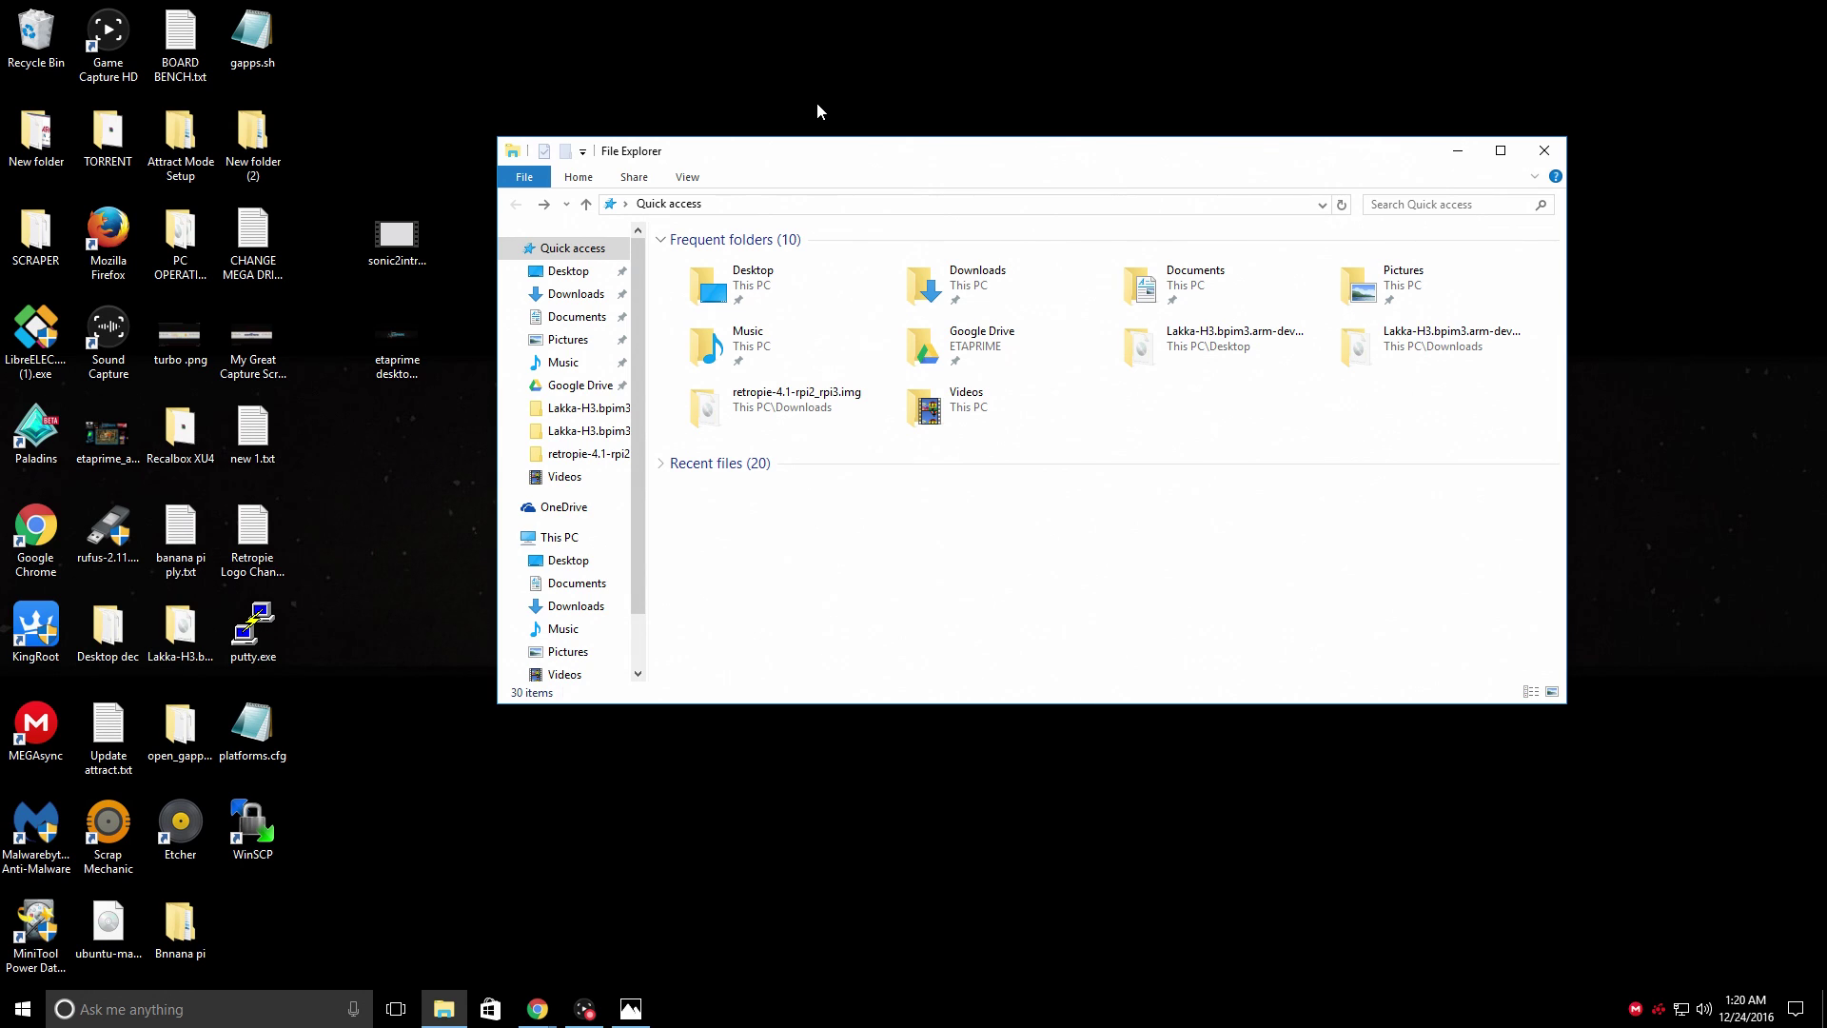
View the etaprime desktop image stored on the desktop, and minimize the viewer
double_click(397, 362)
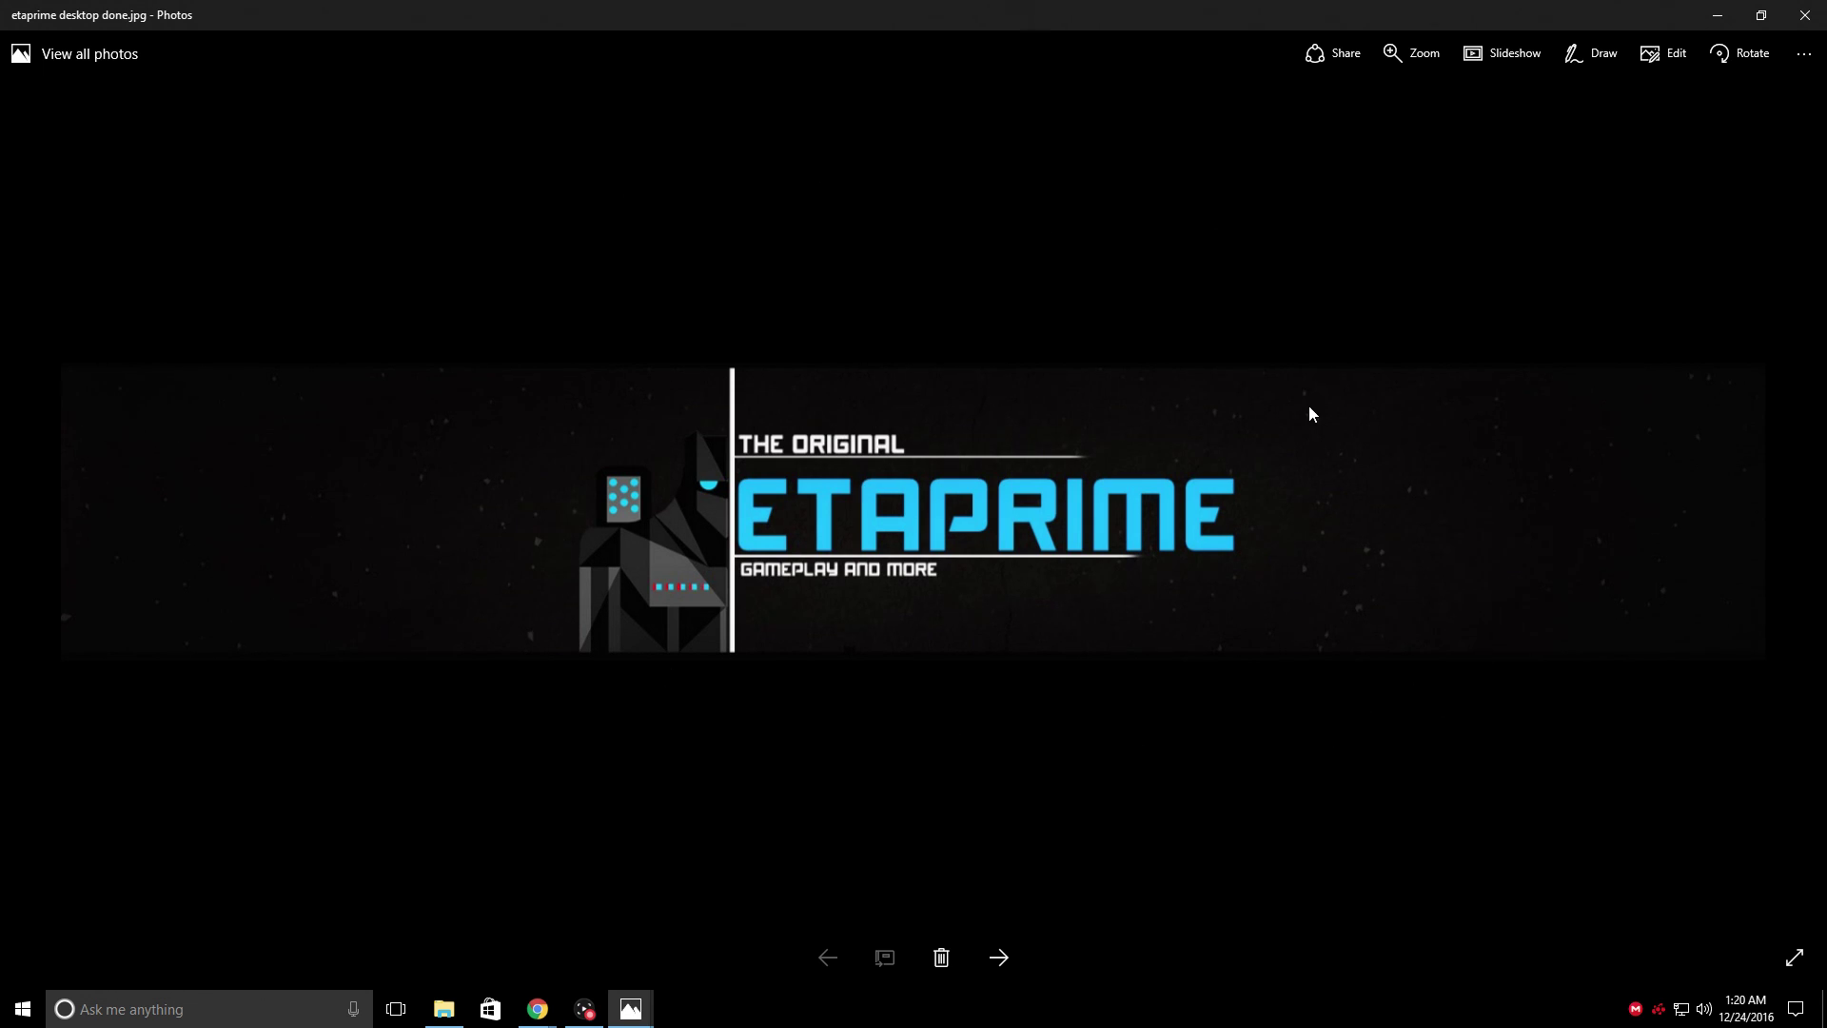
click(1727, 21)
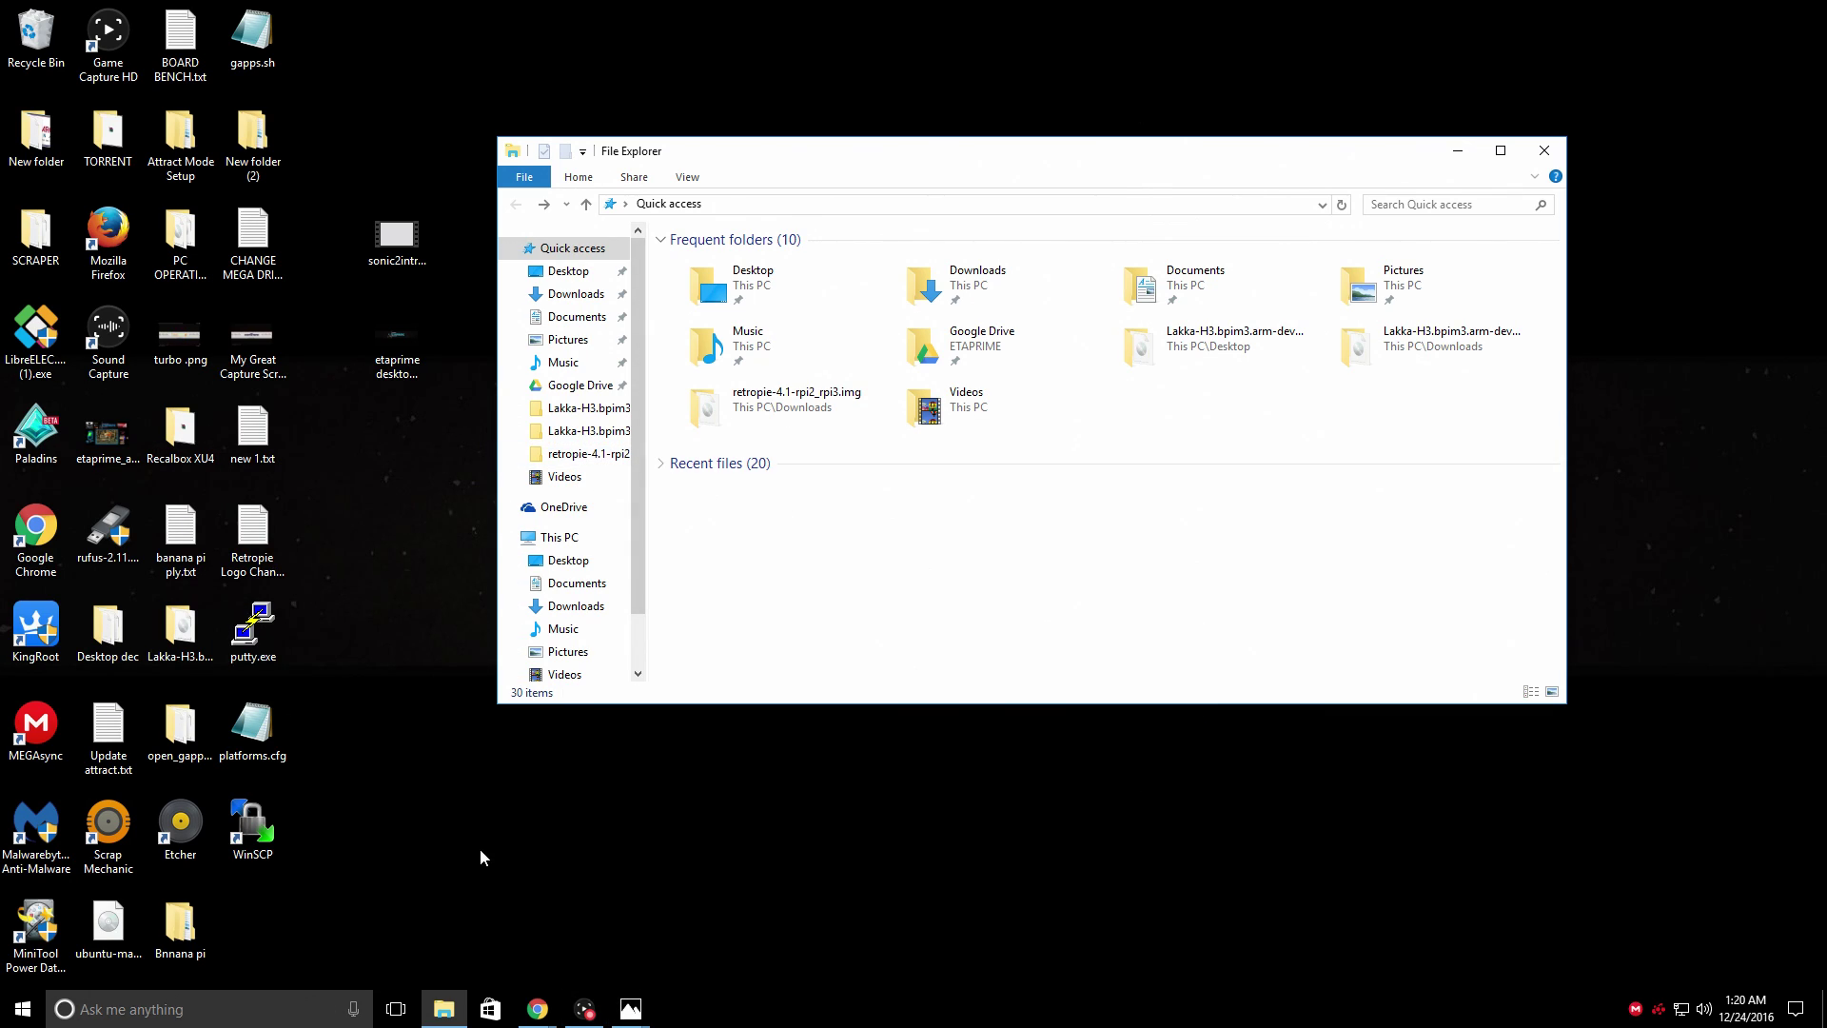
Switch to Chrome and browse the first two pages of the petrockblock splashscreens forum for RetroPie splash images and videos
click(538, 1009)
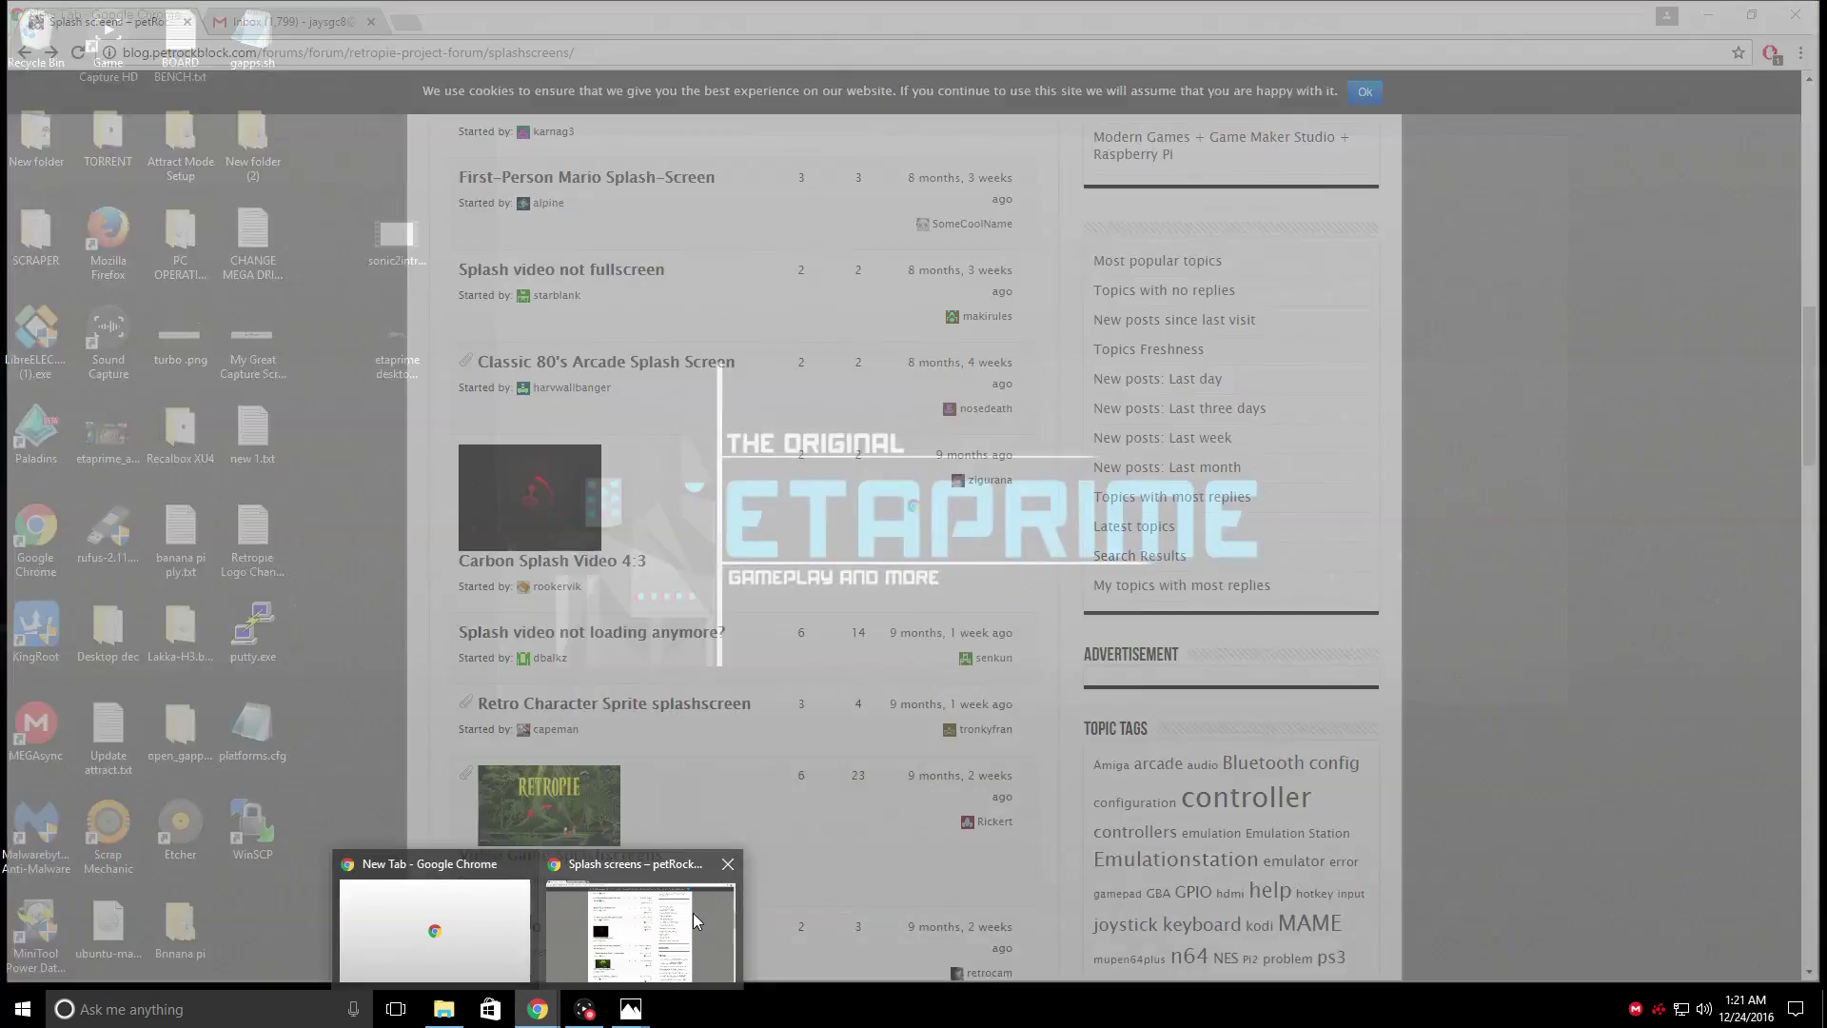
click(693, 912)
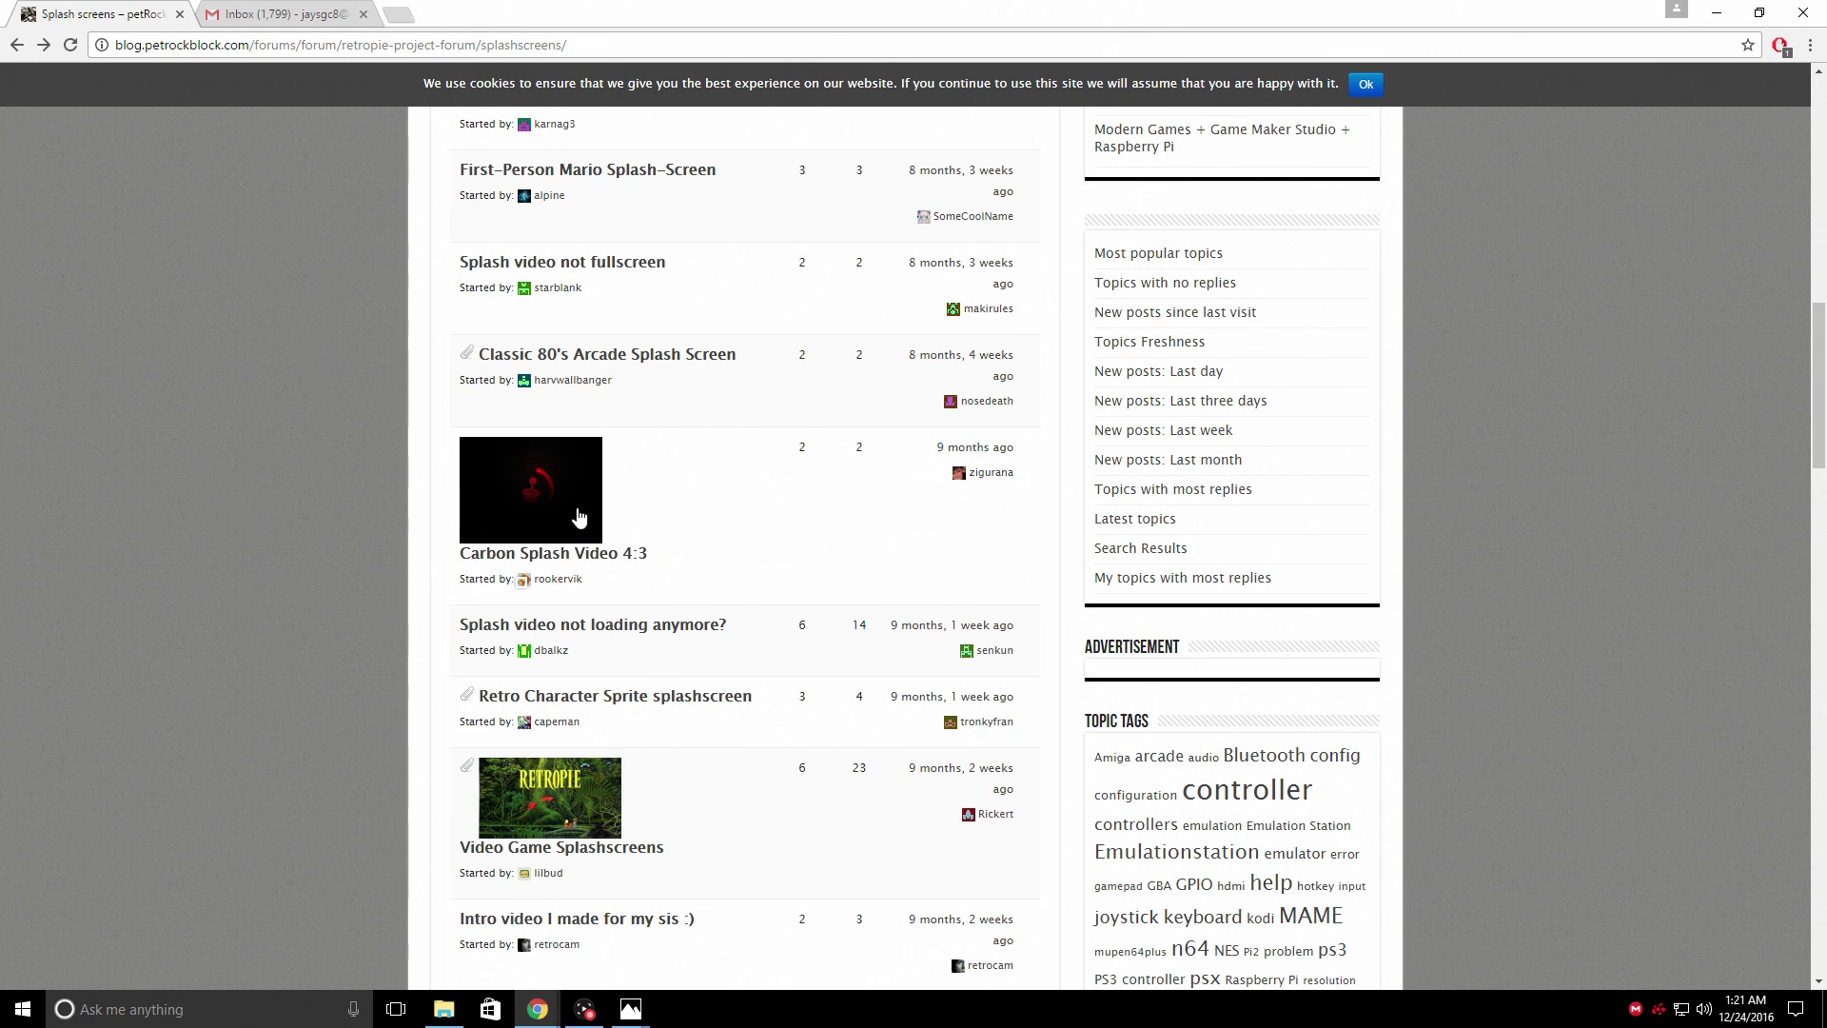
scroll(673, 543, down, 6)
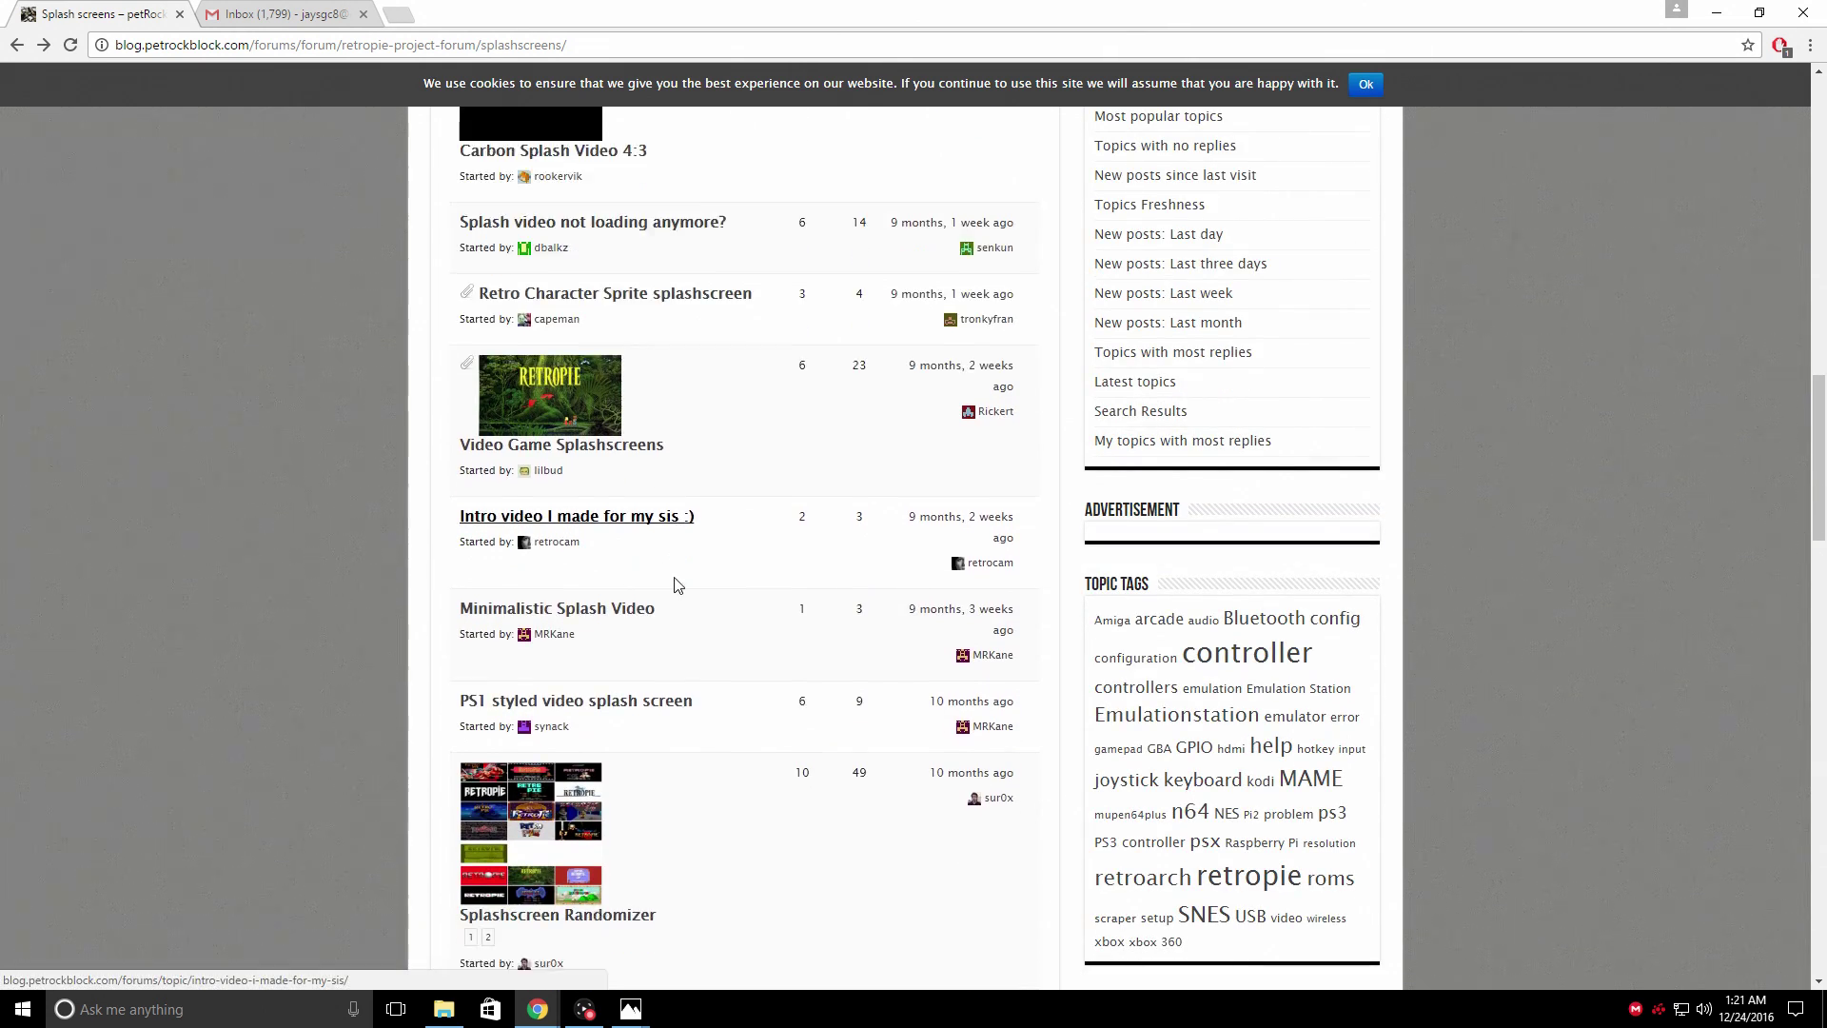
scroll(747, 629, down, 20)
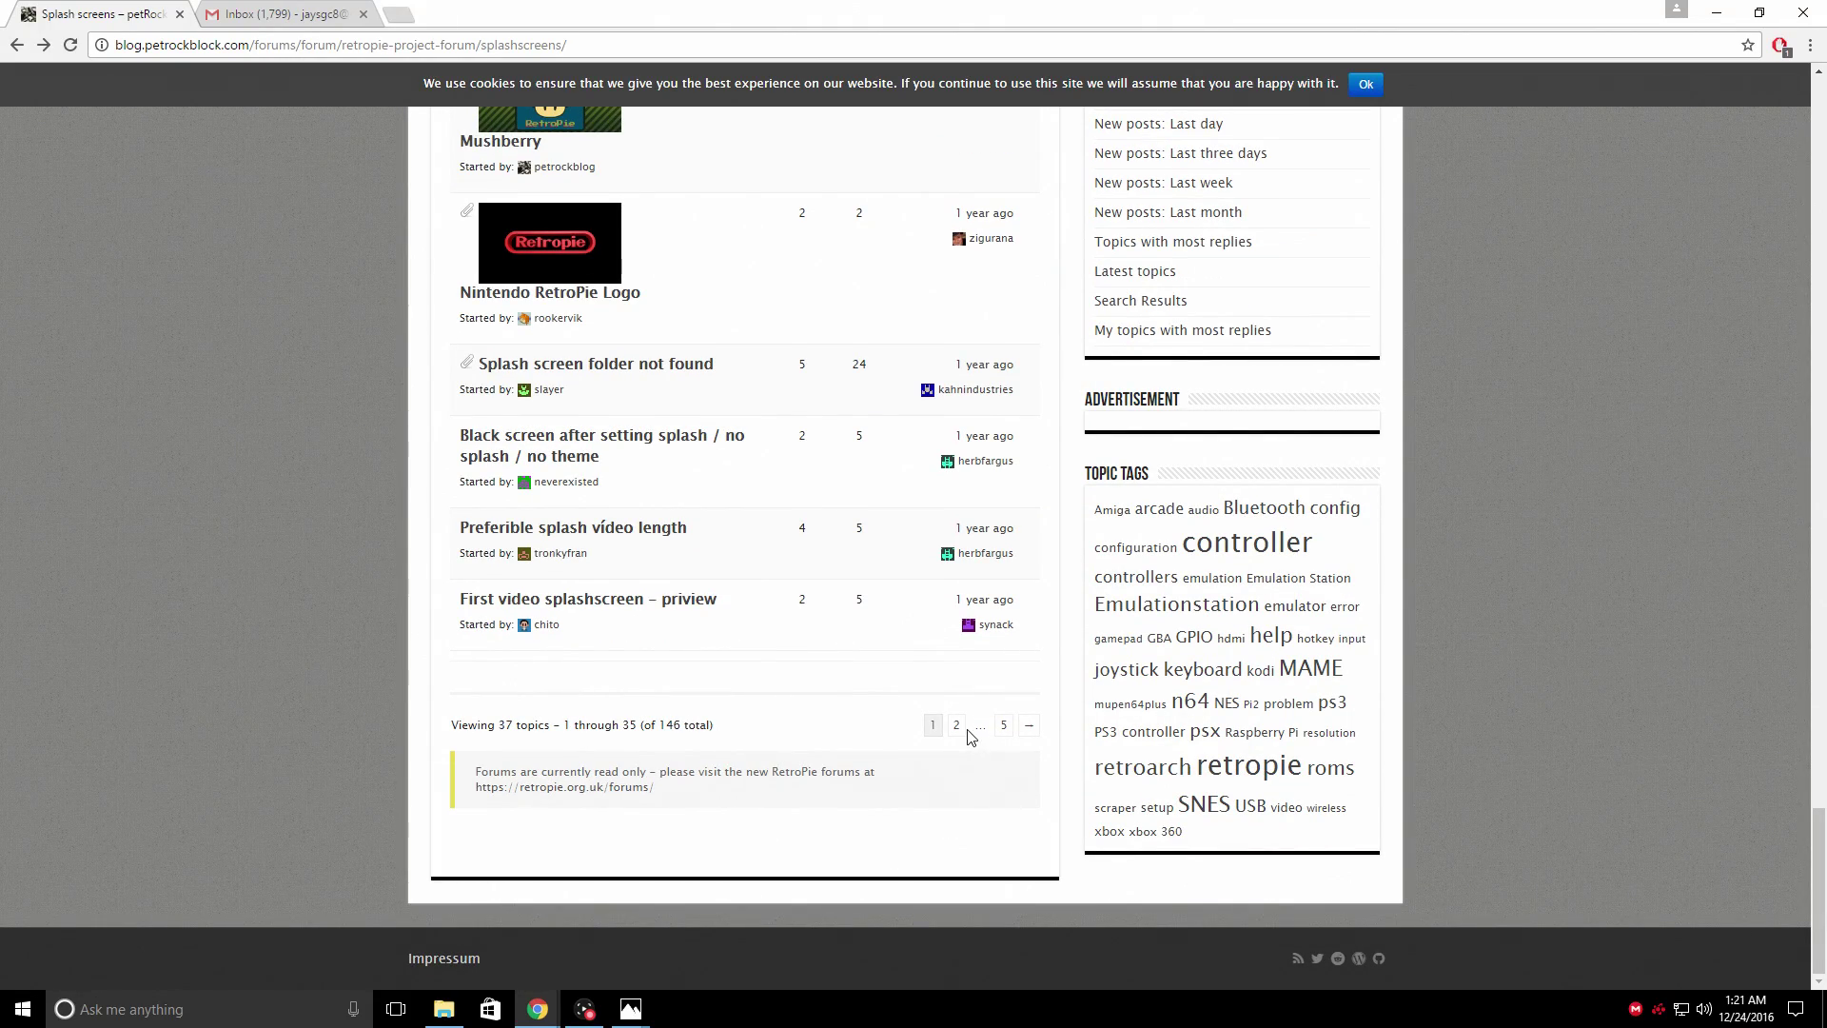
click(957, 726)
scroll(599, 603, down, 8)
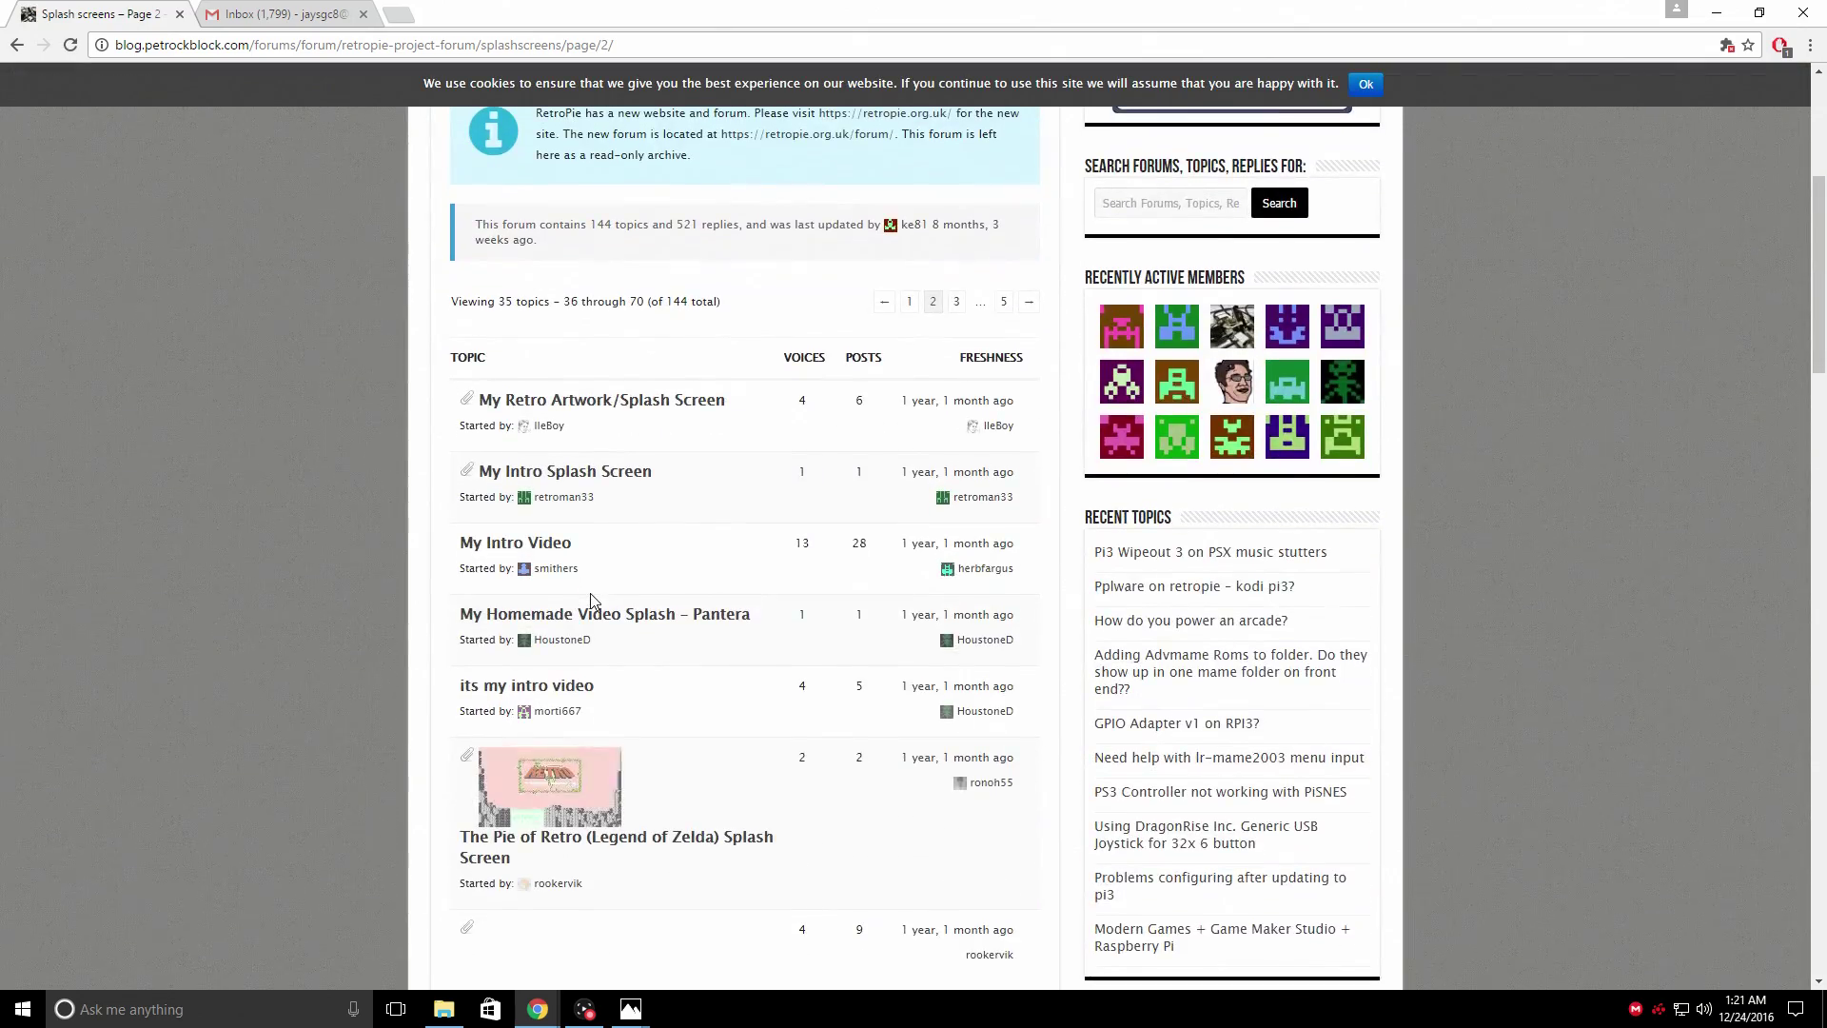
scroll(618, 606, down, 3)
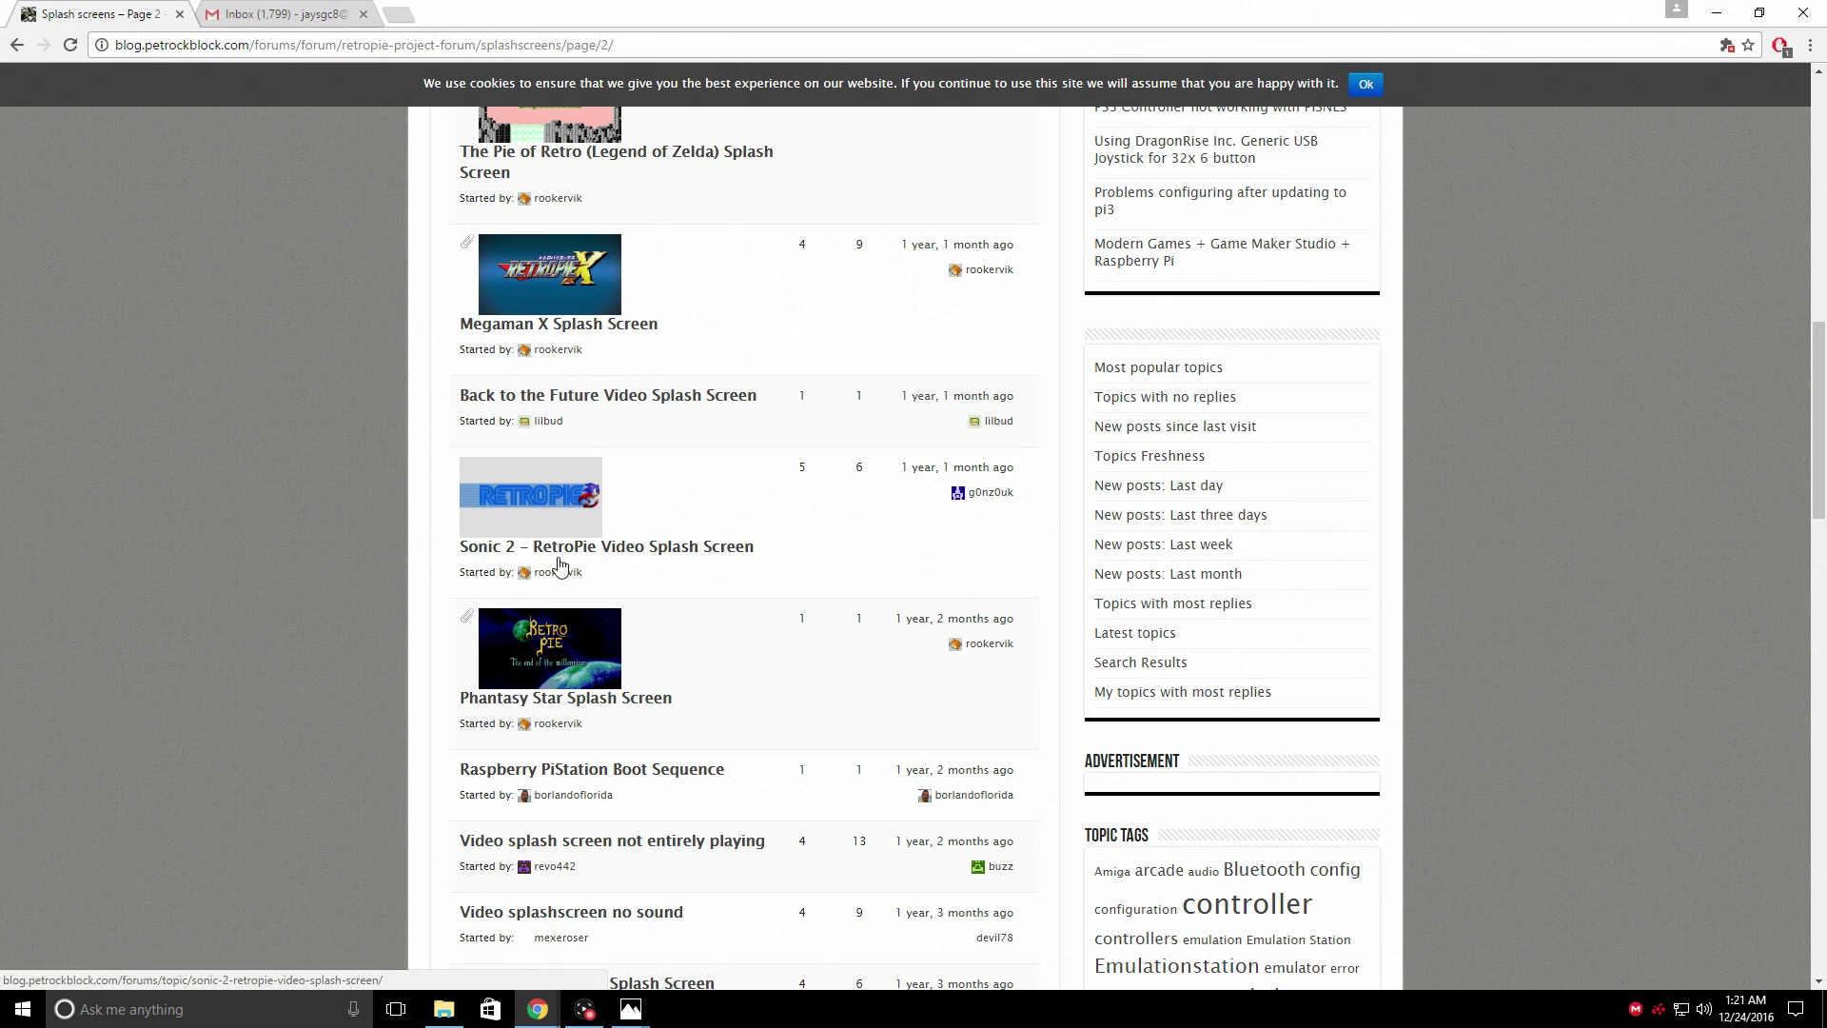
scroll(558, 730, down, 10)
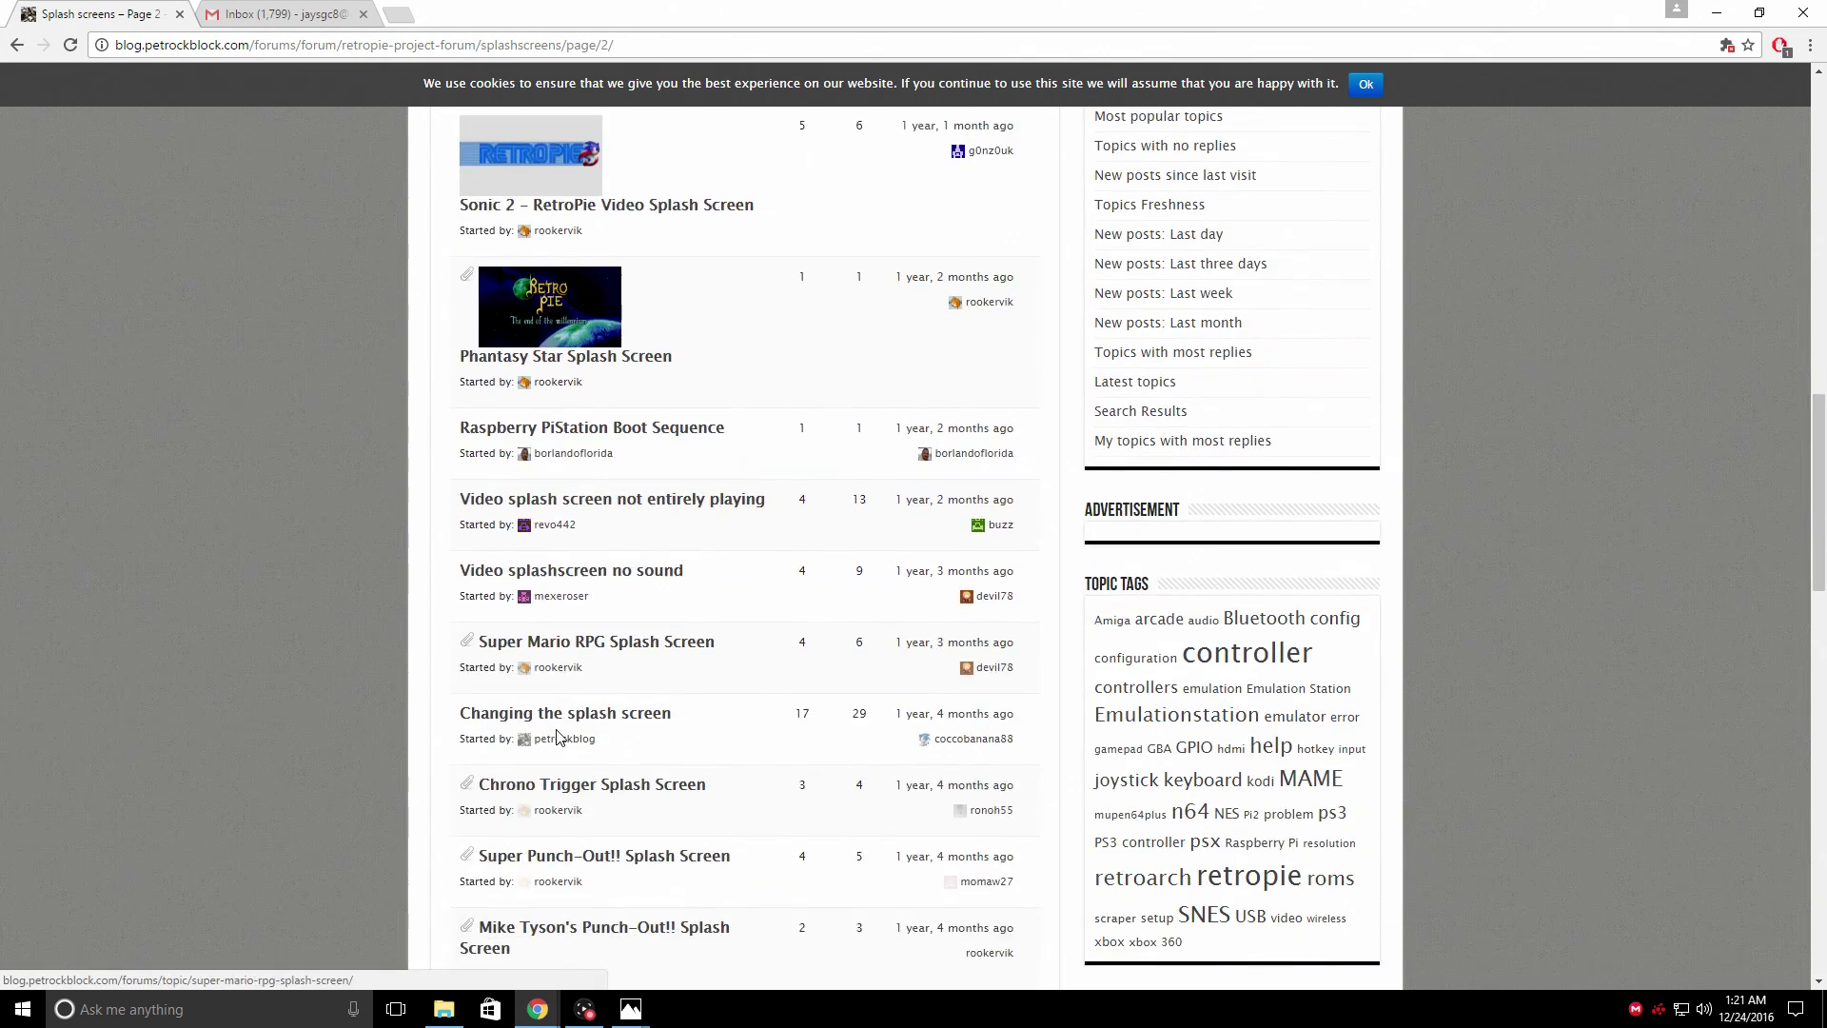
scroll(558, 737, down, 7)
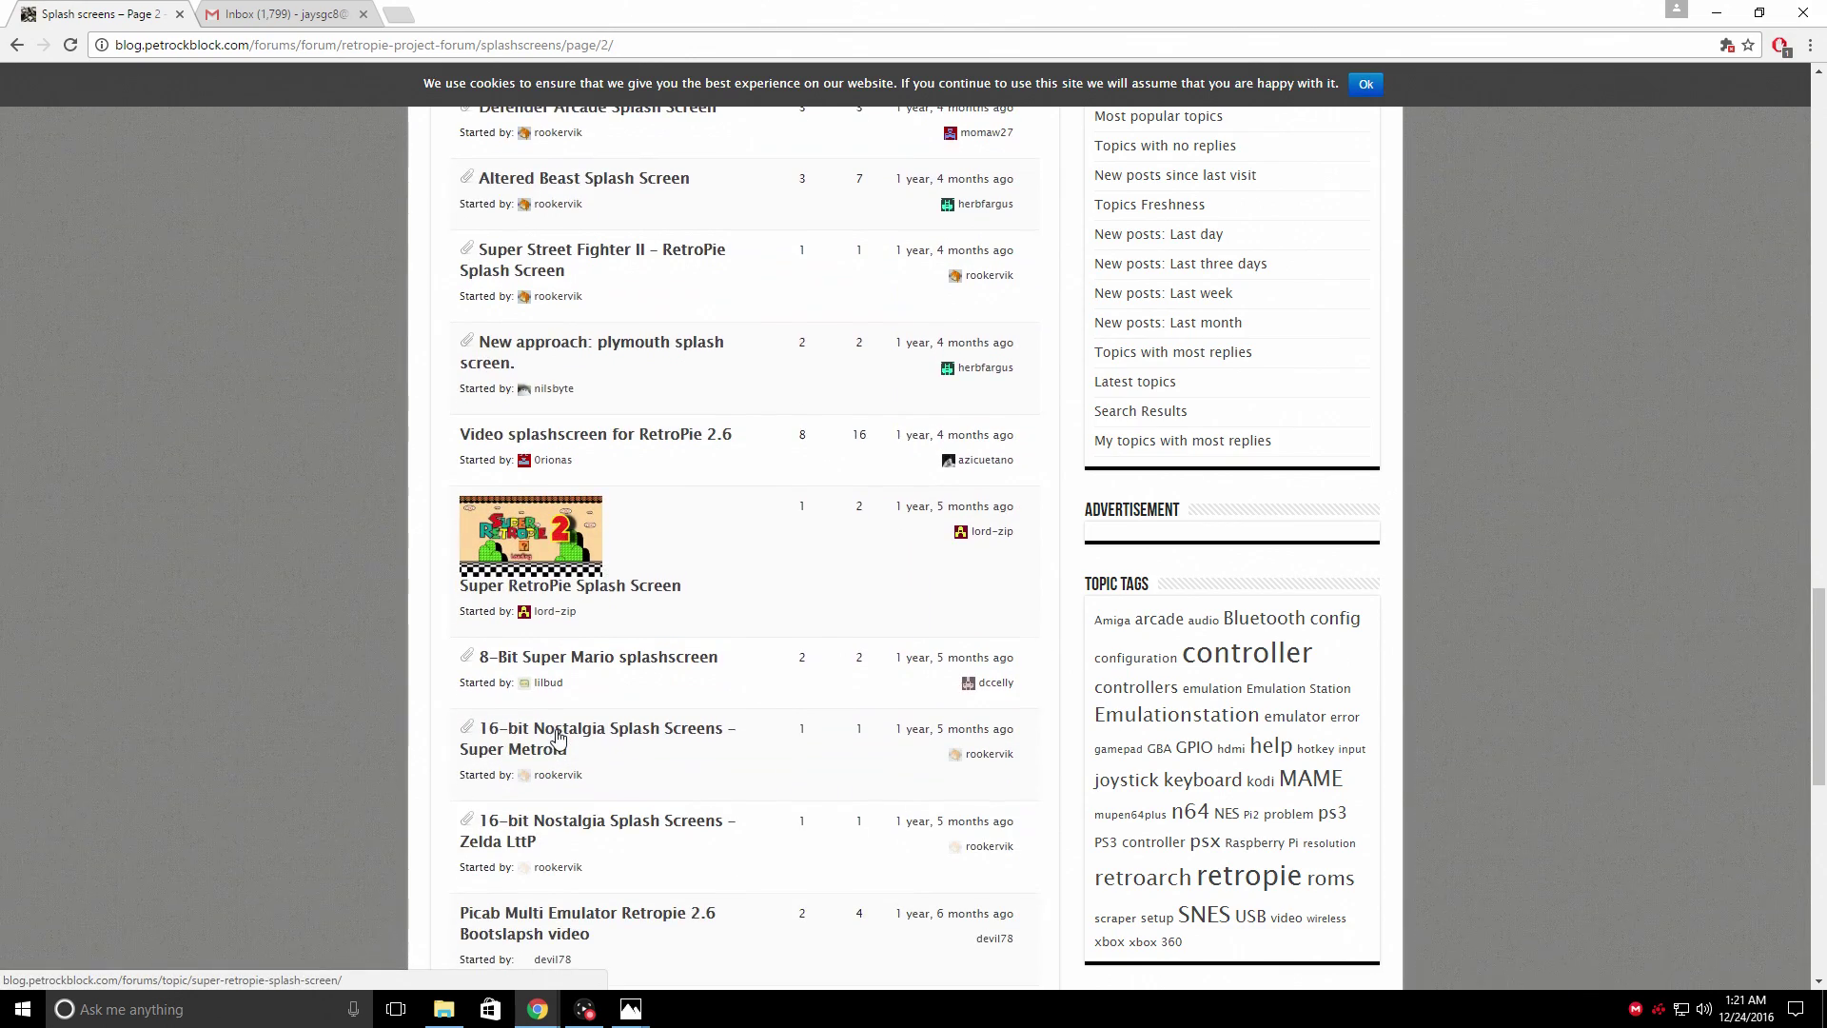
scroll(857, 469, up, 20)
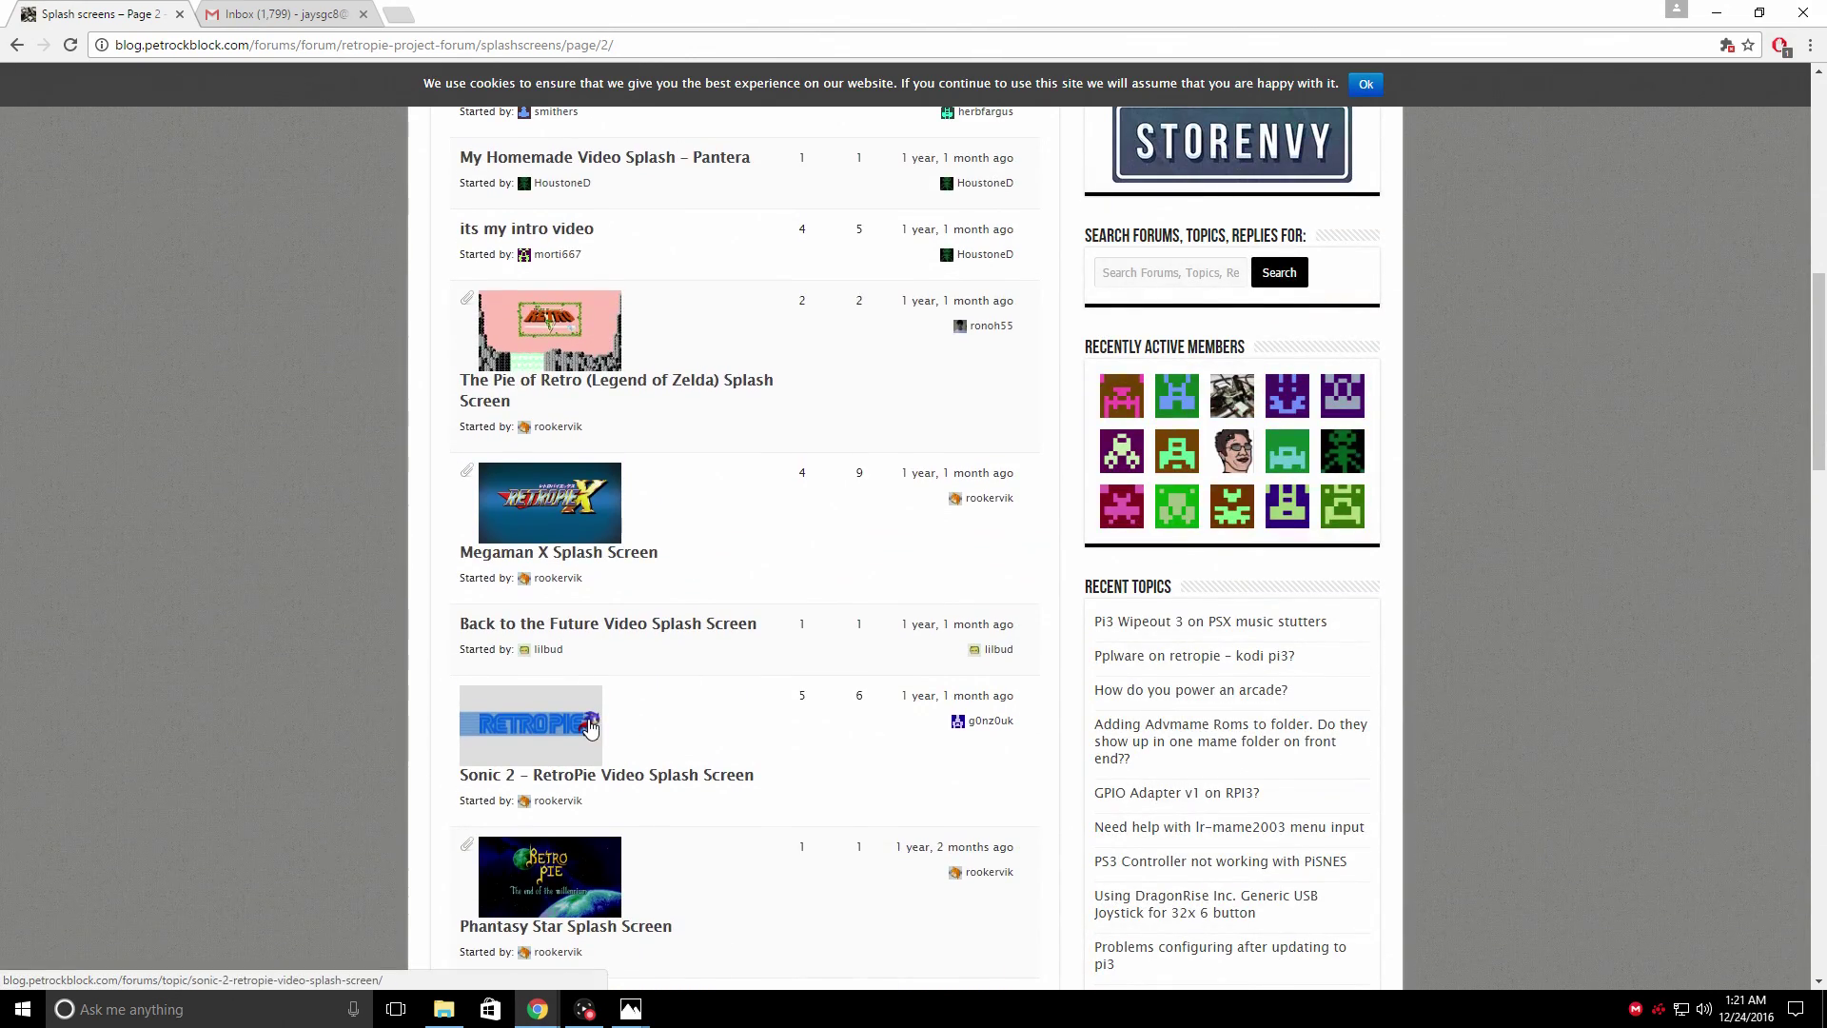
click(1713, 14)
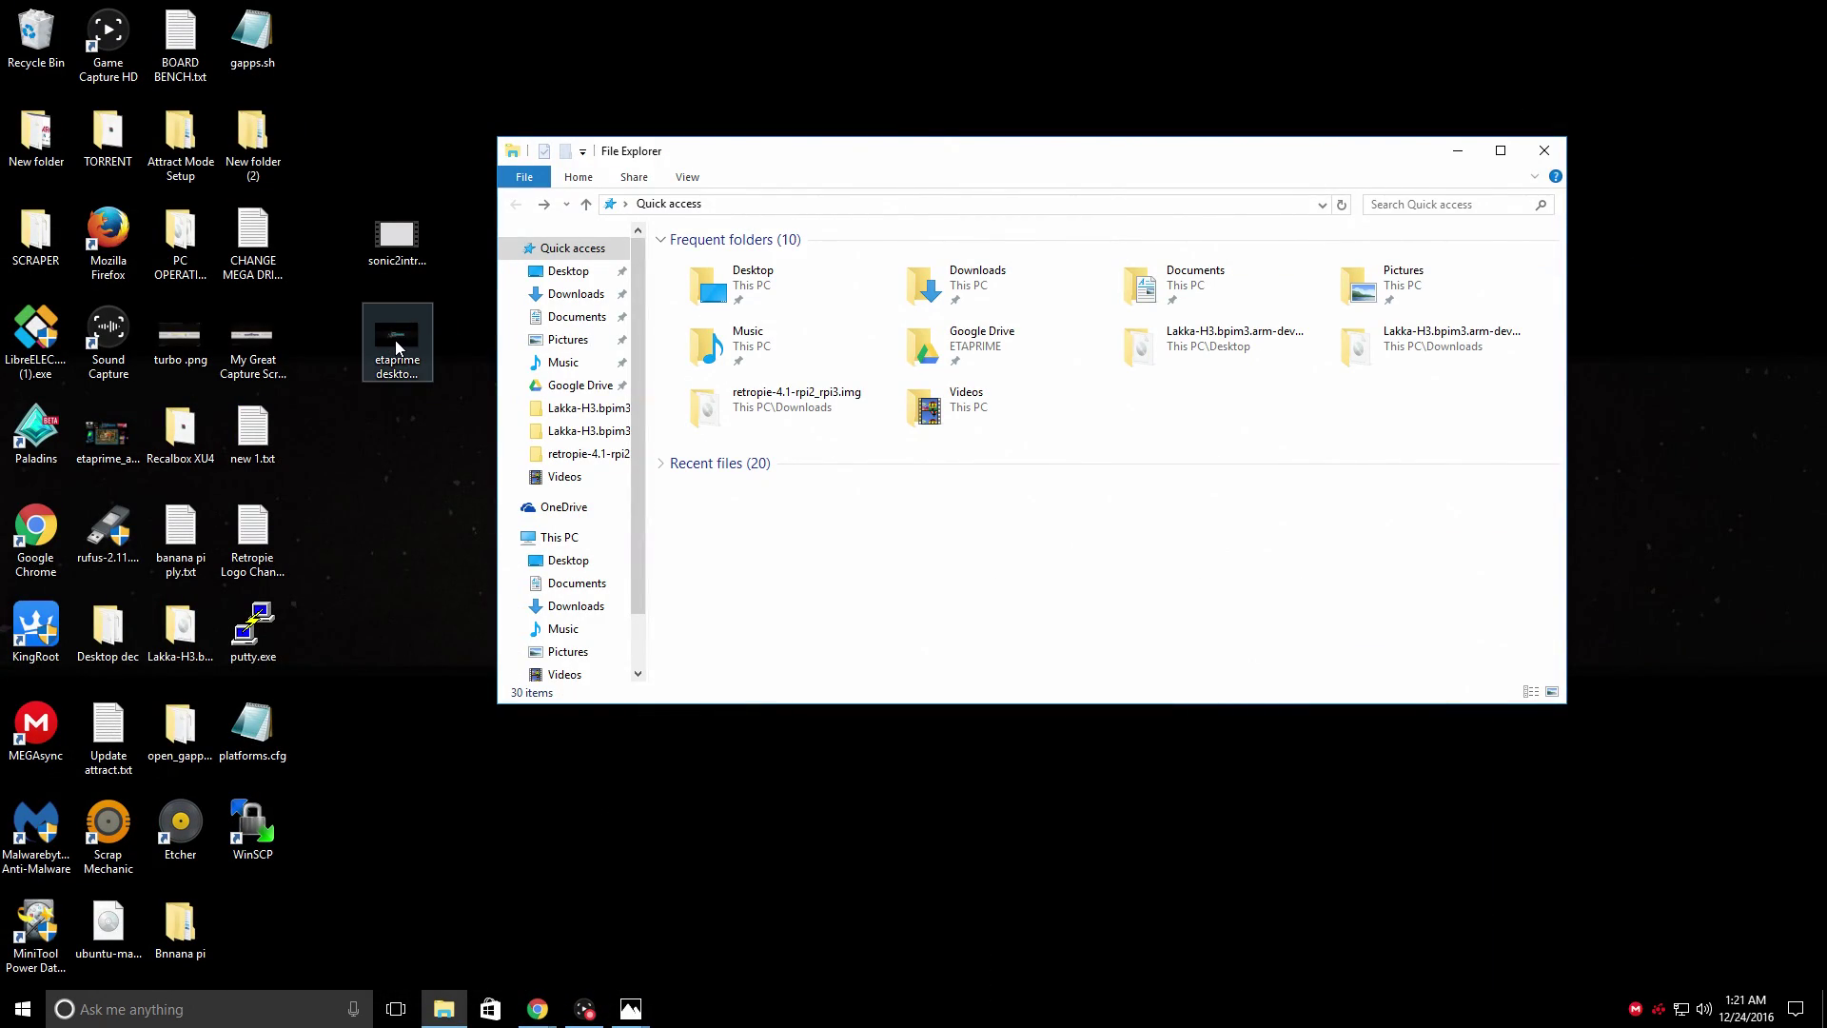
In File Explorer, open the splashscreens folder of the \\RETROPIE network share and read its README.txt
click(976, 206)
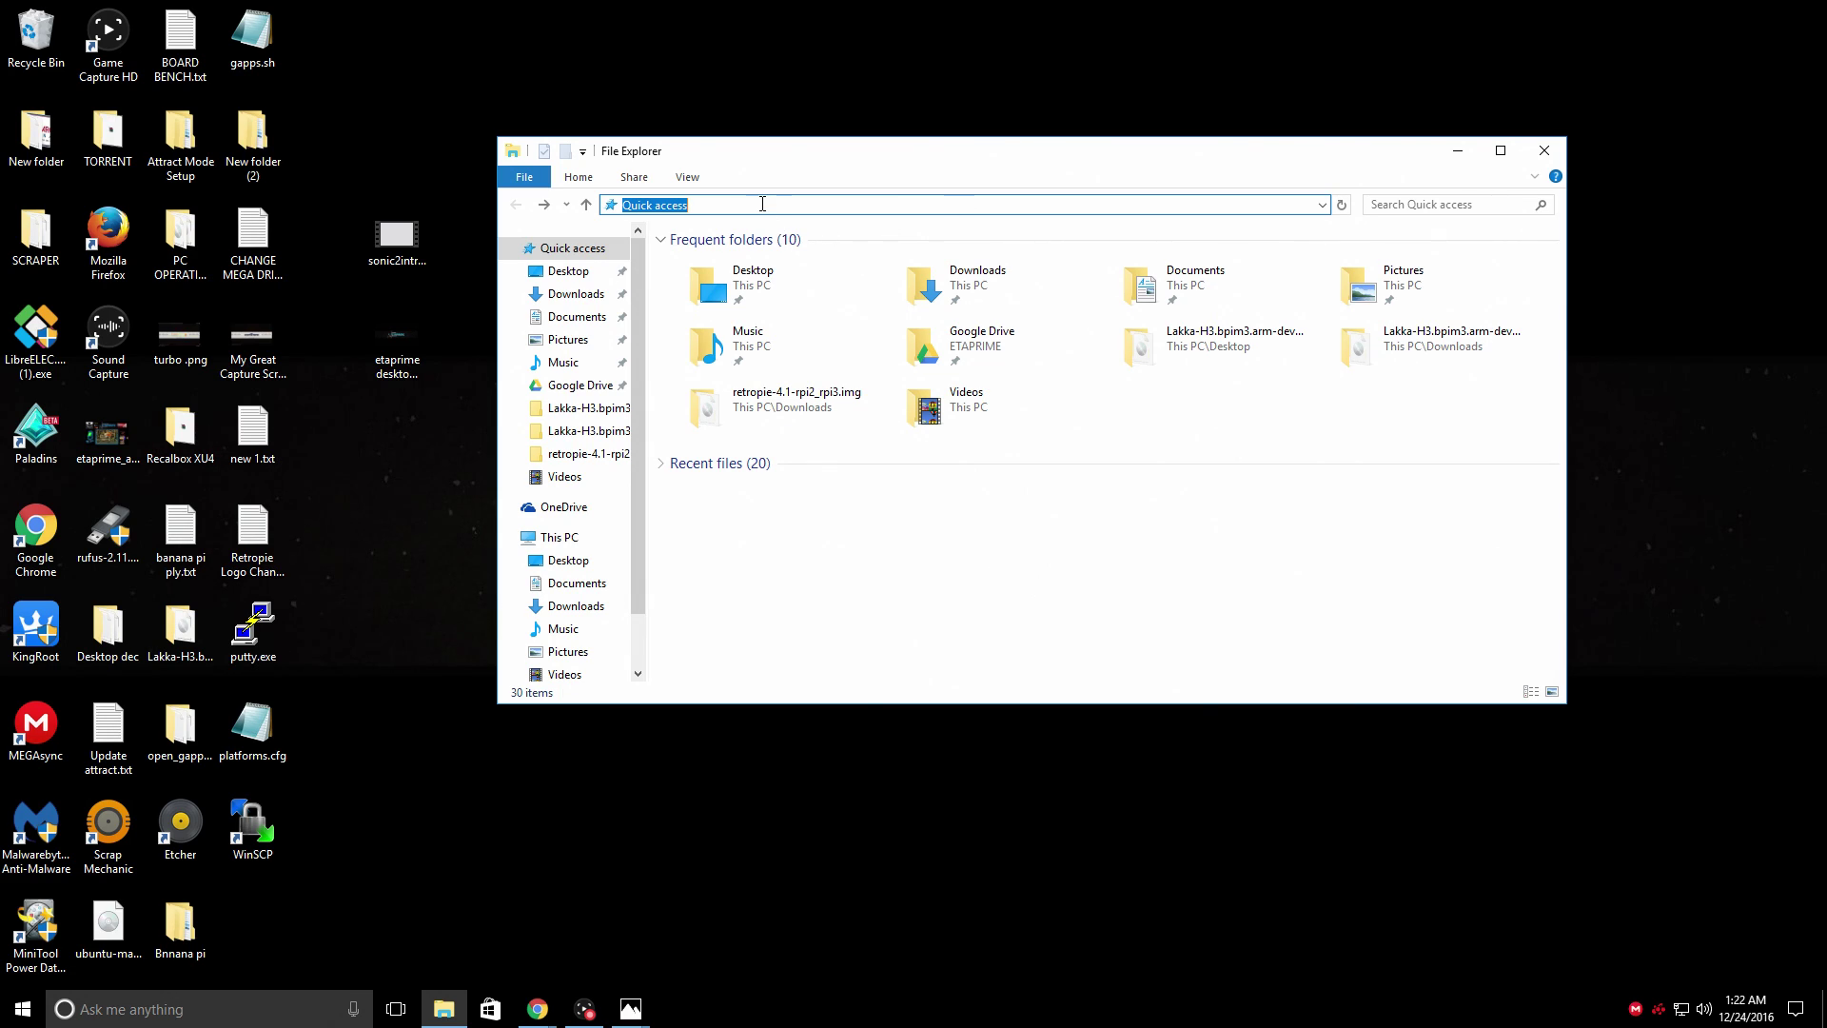
text(\\)
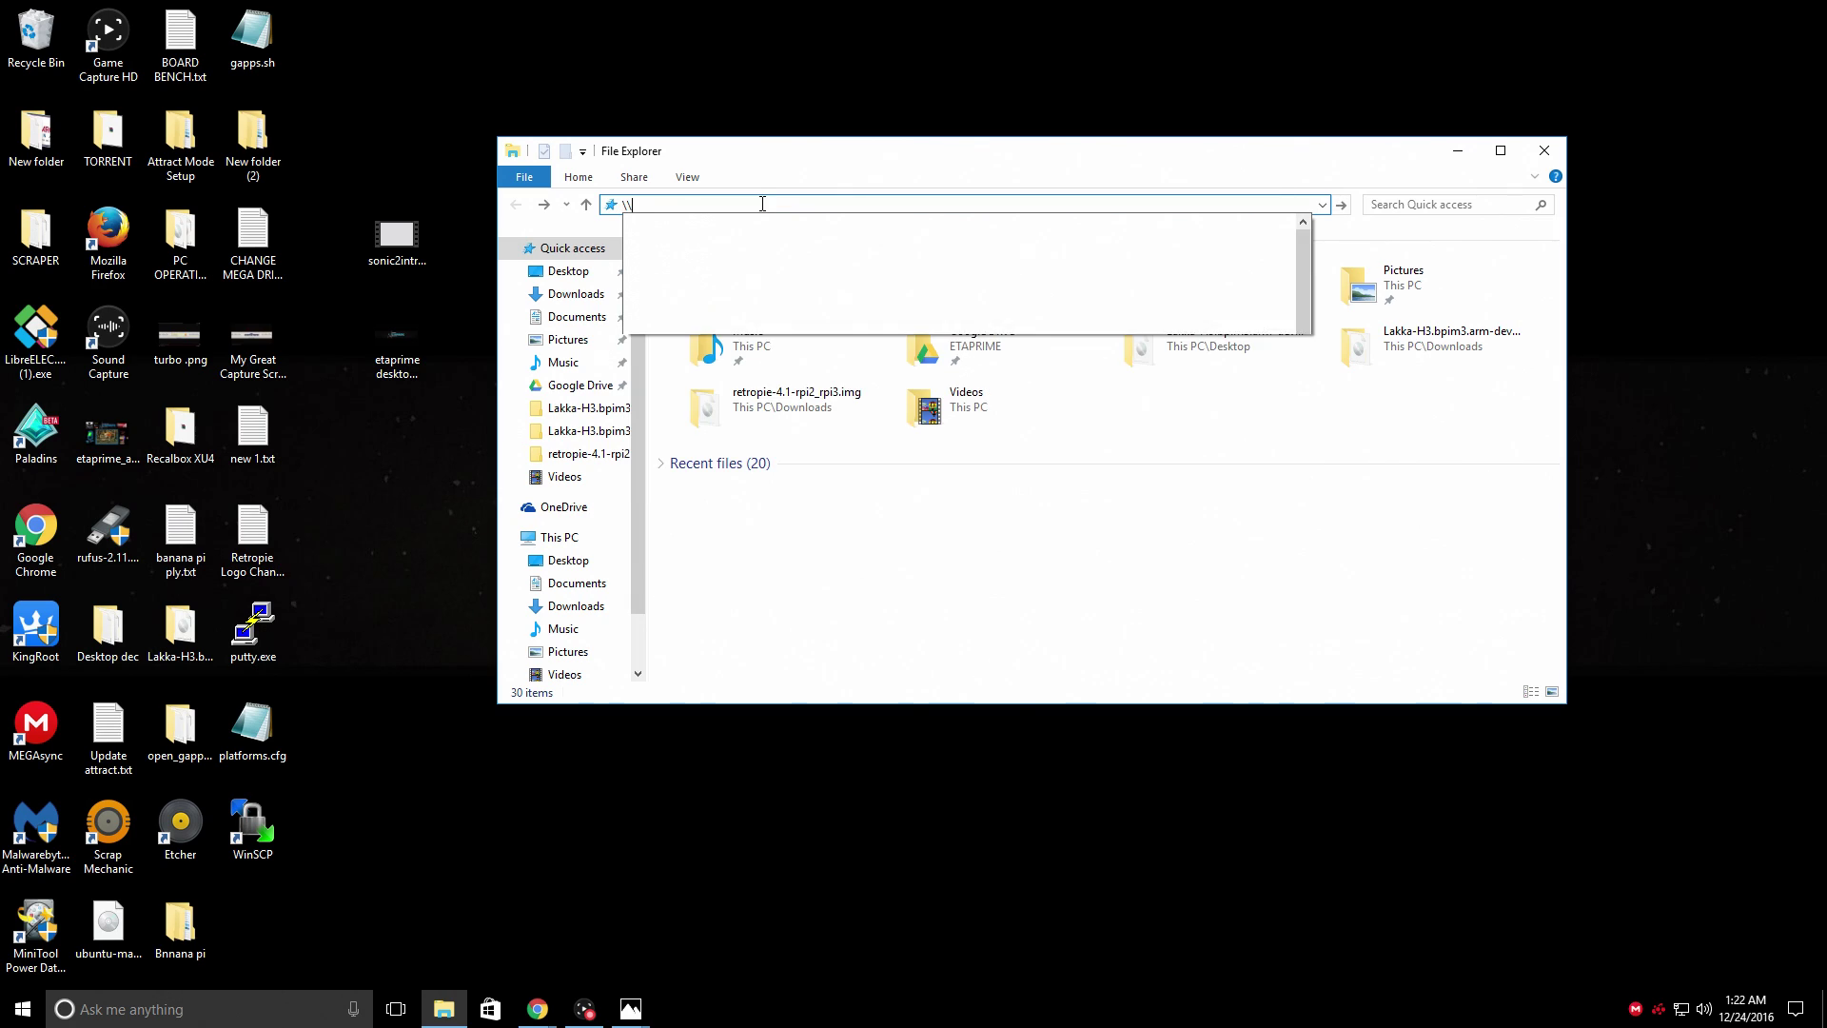
text(RETROPIE)
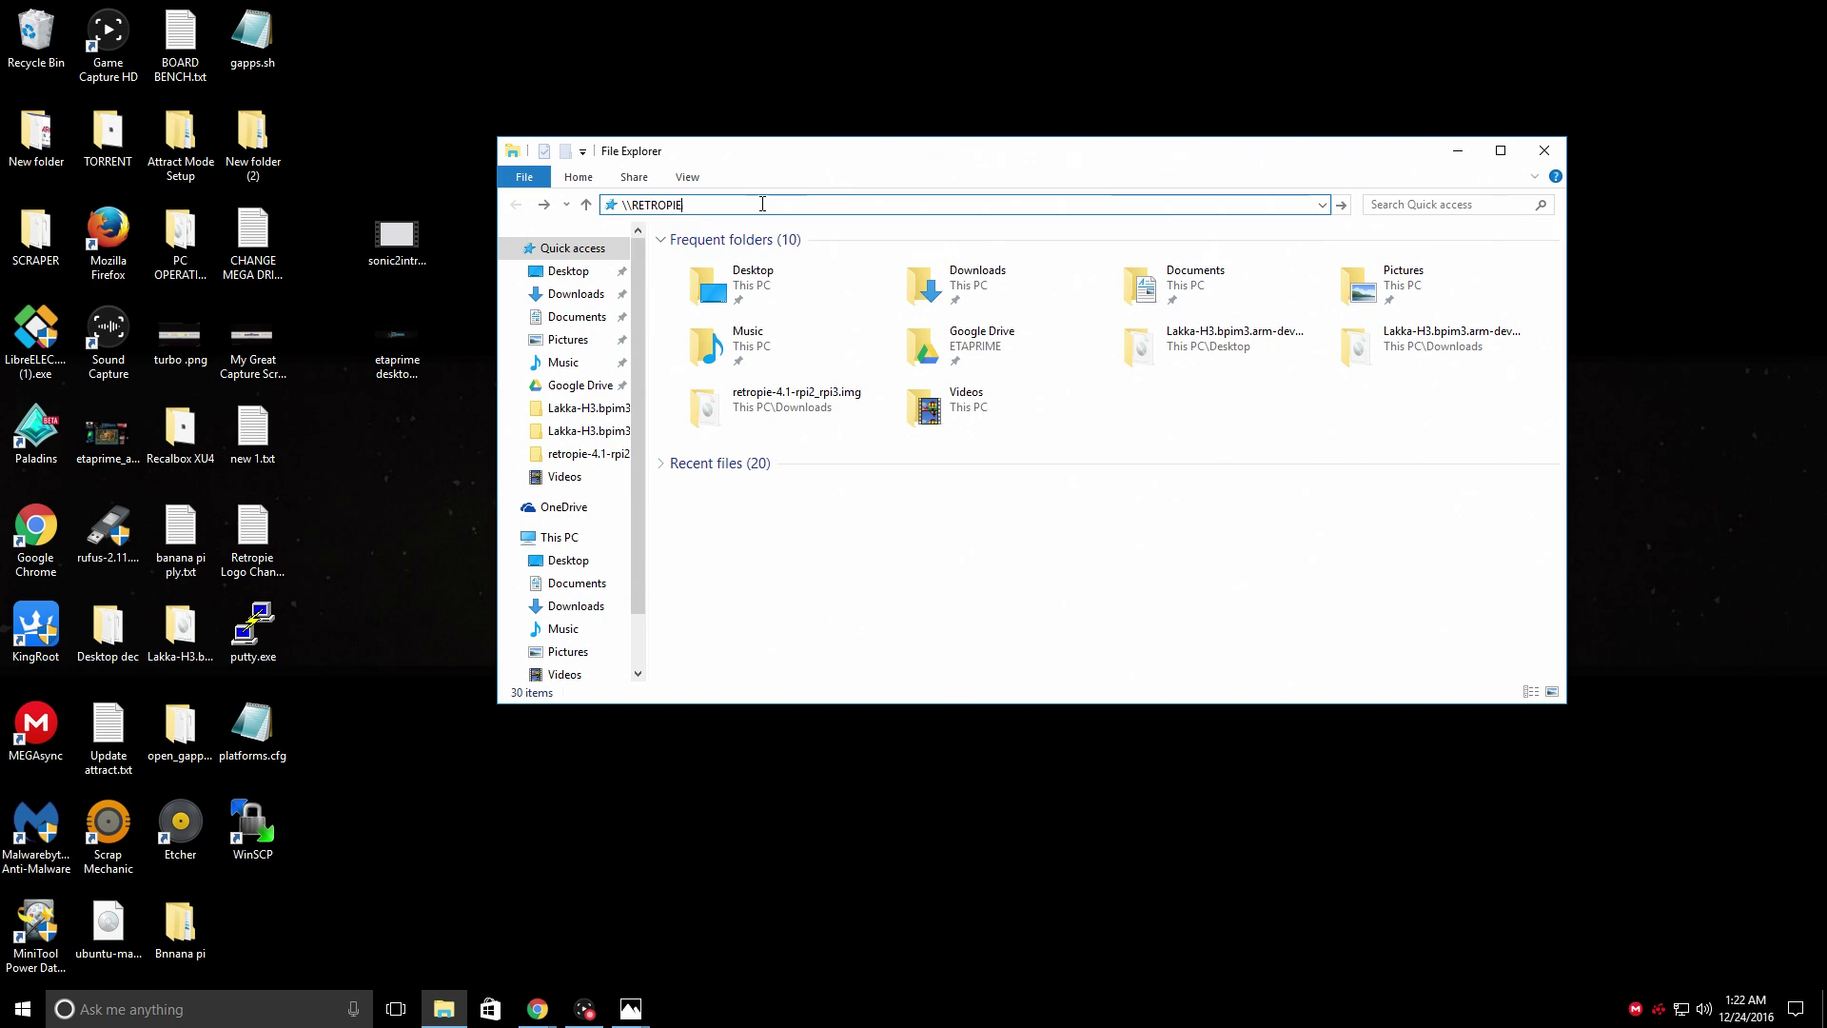
key(Return)
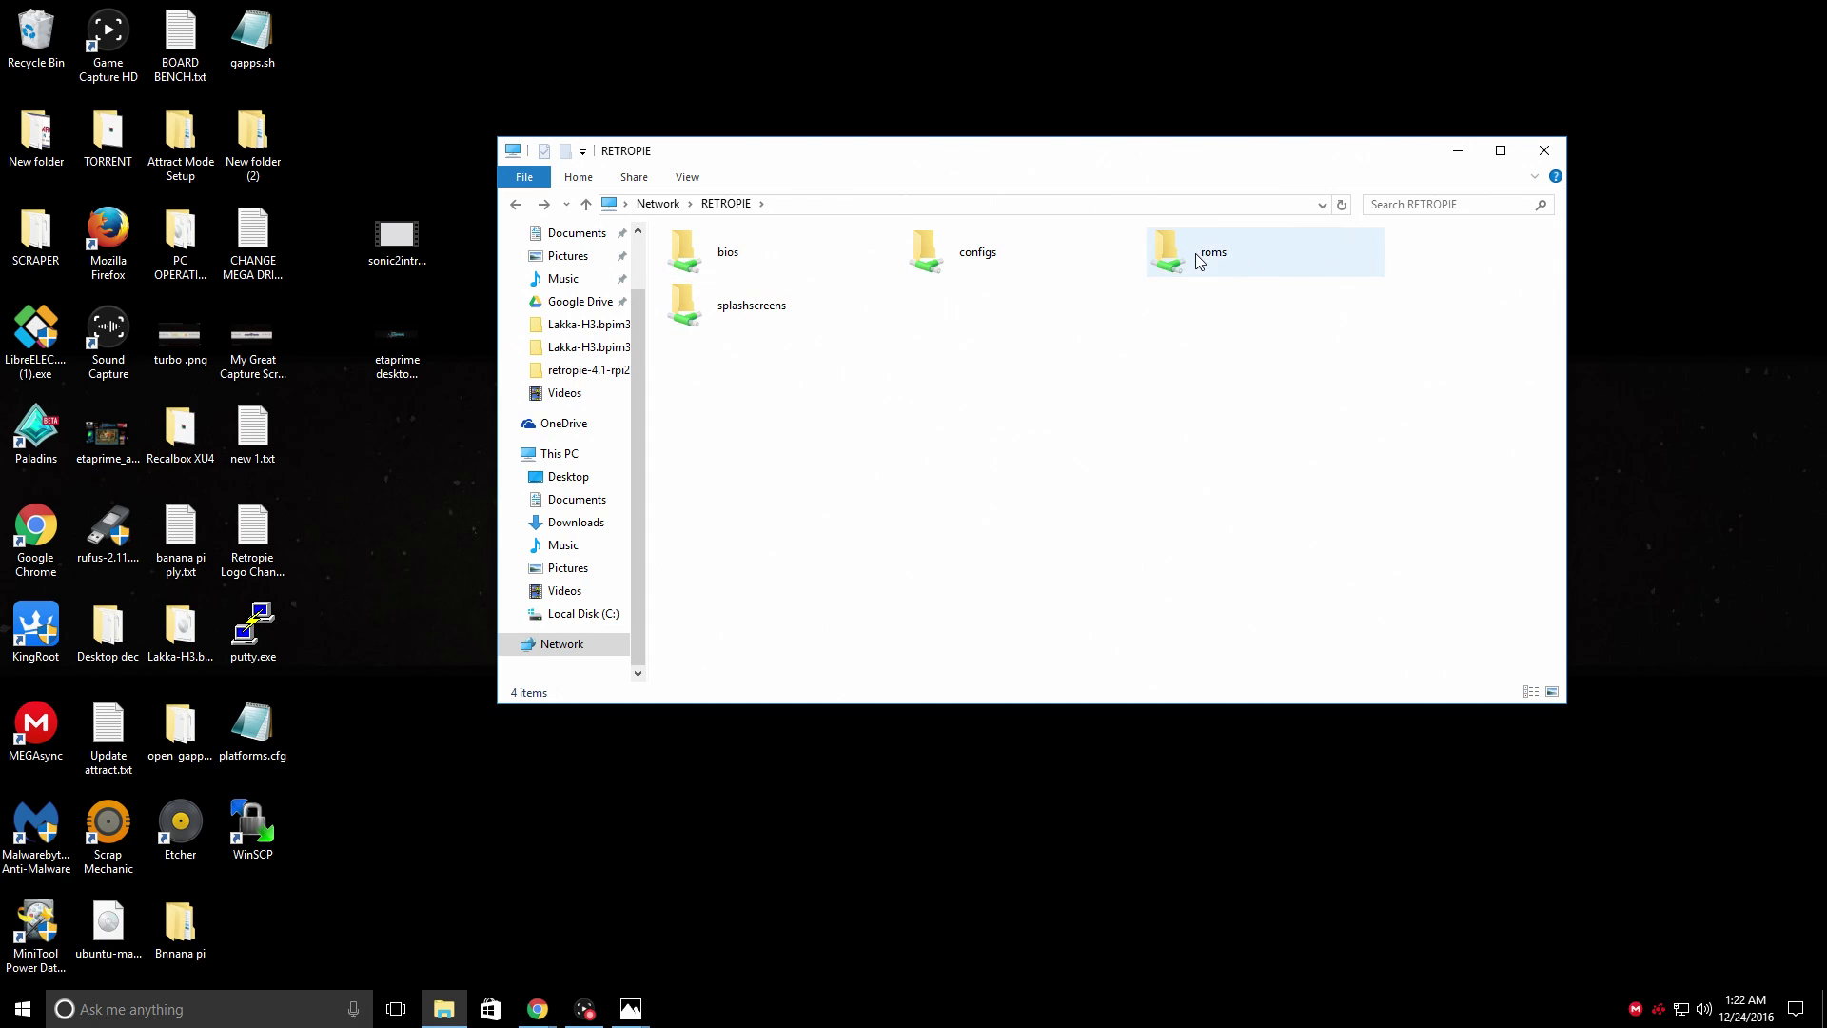
double_click(754, 319)
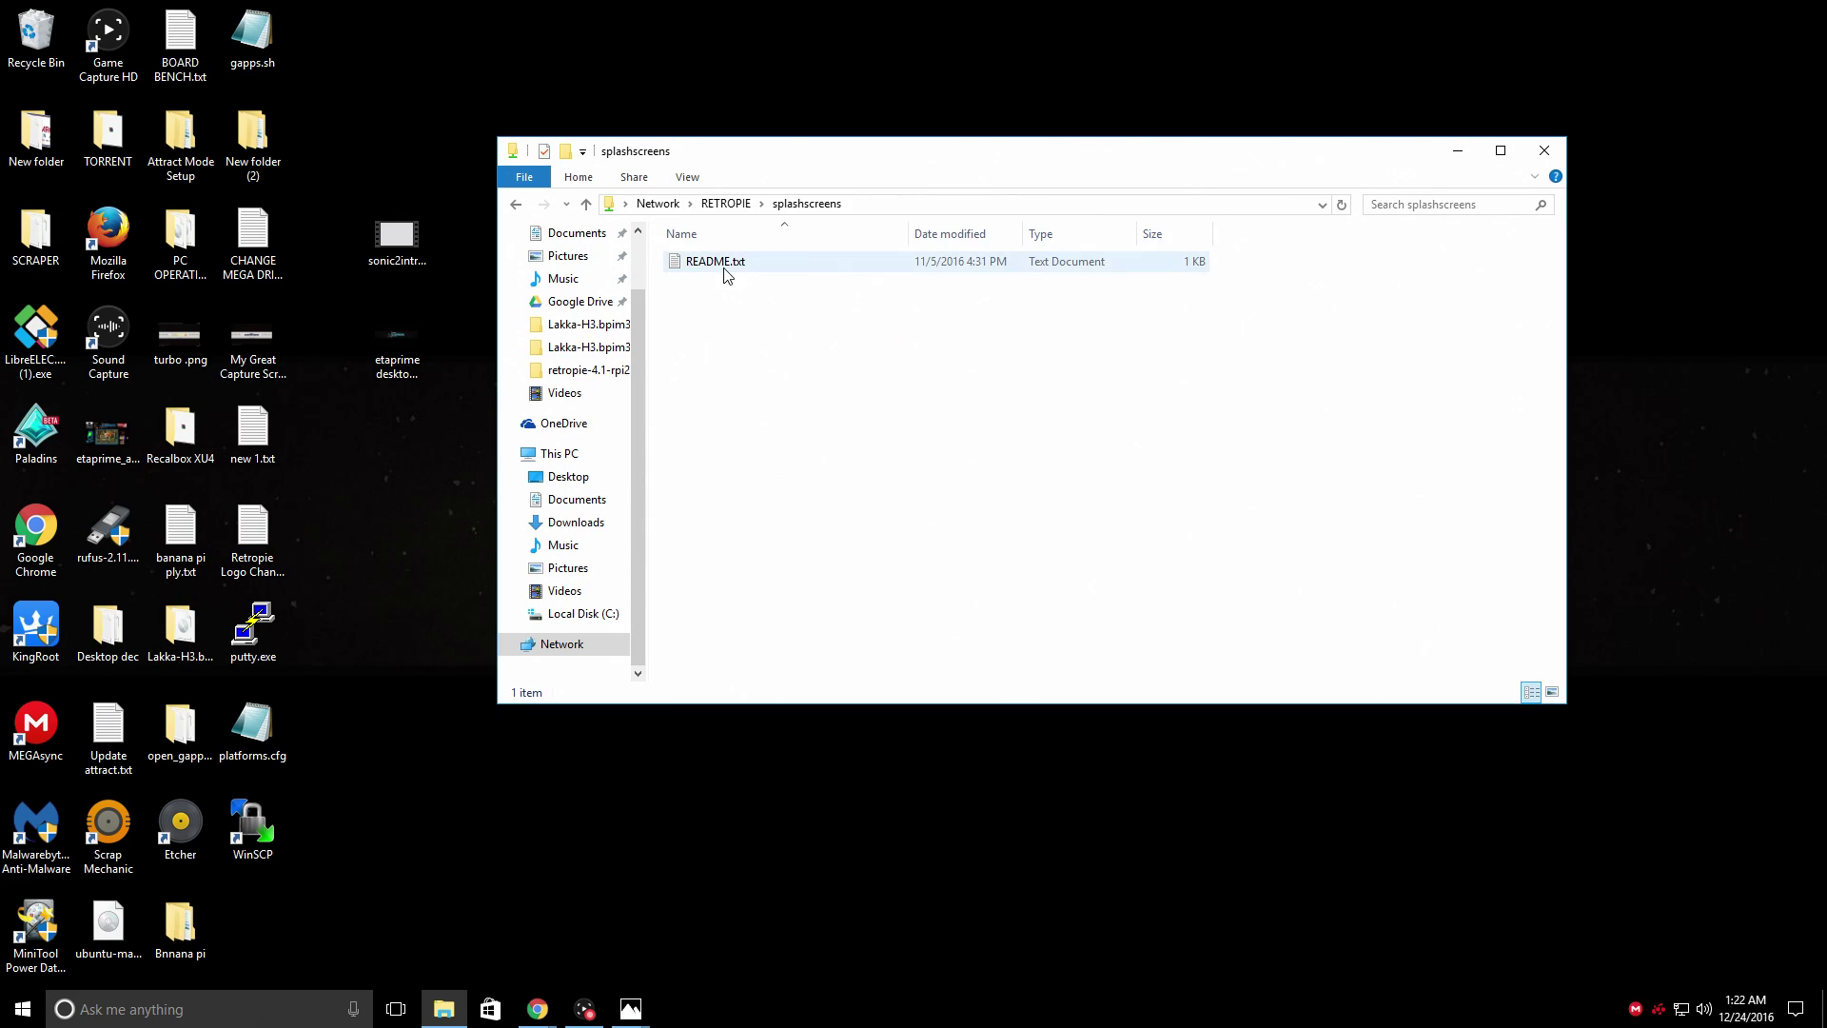
double_click(725, 267)
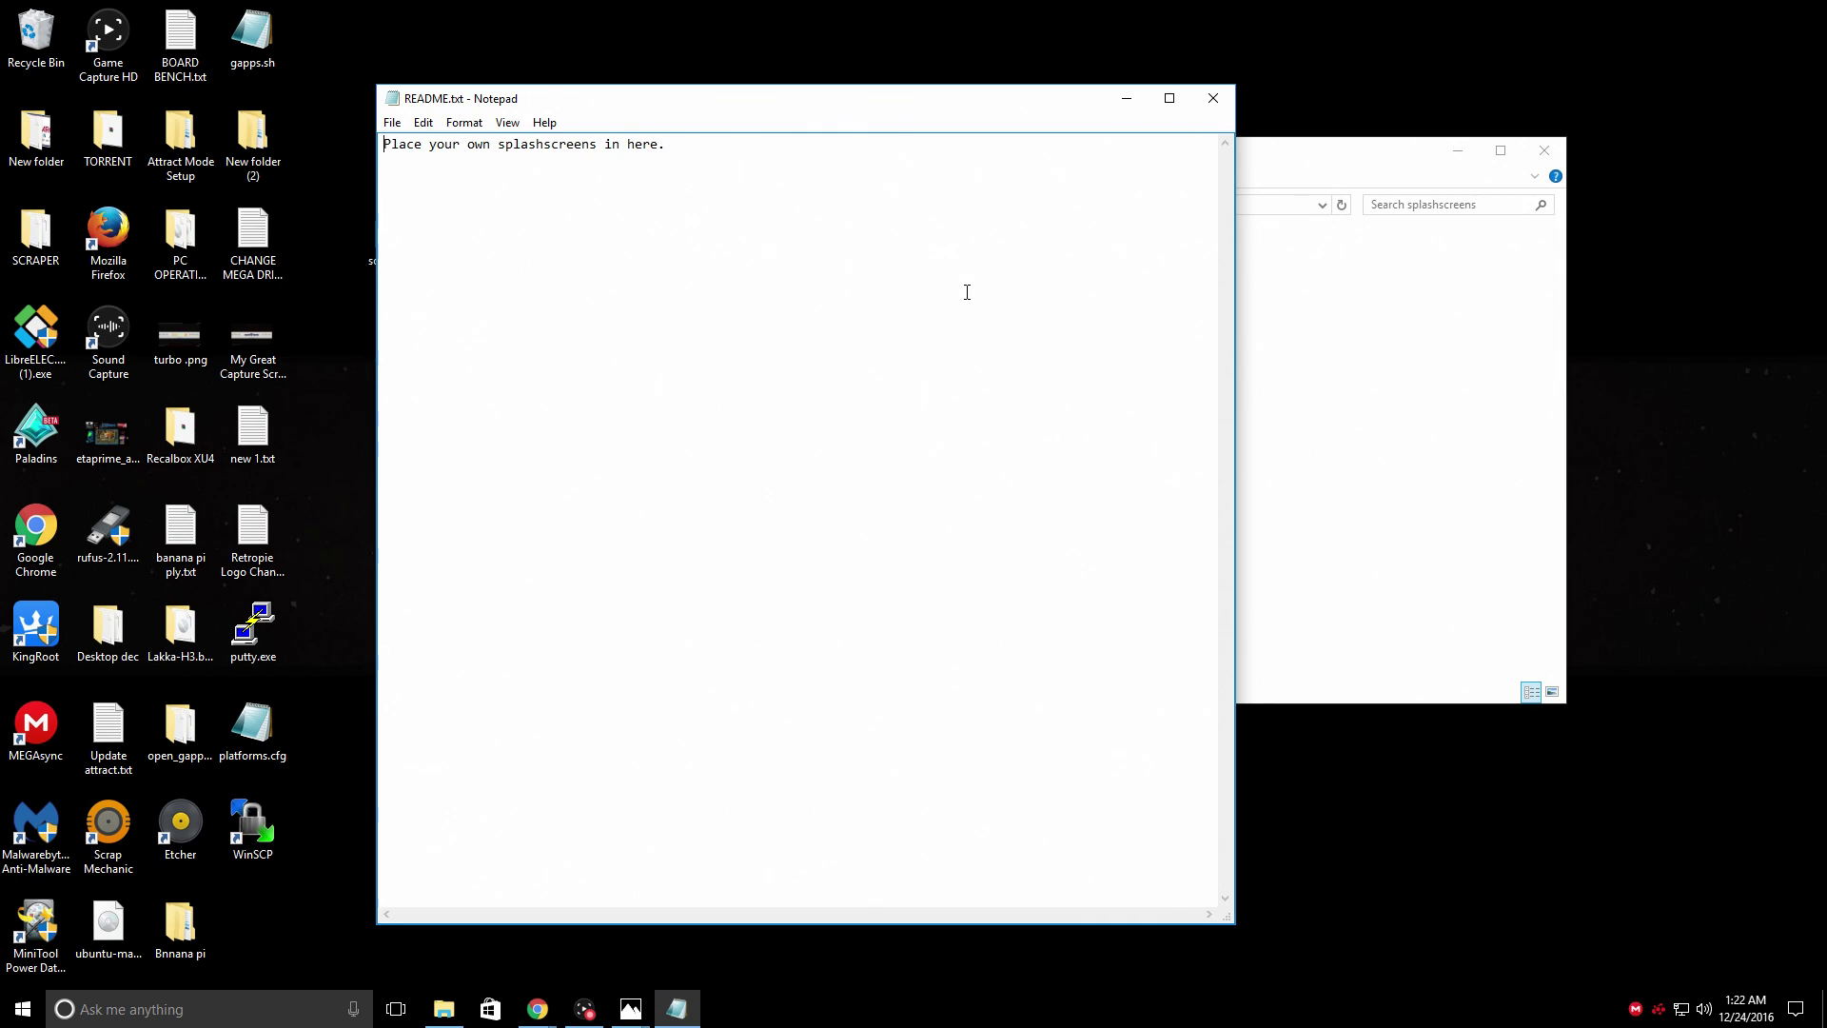
click(1213, 98)
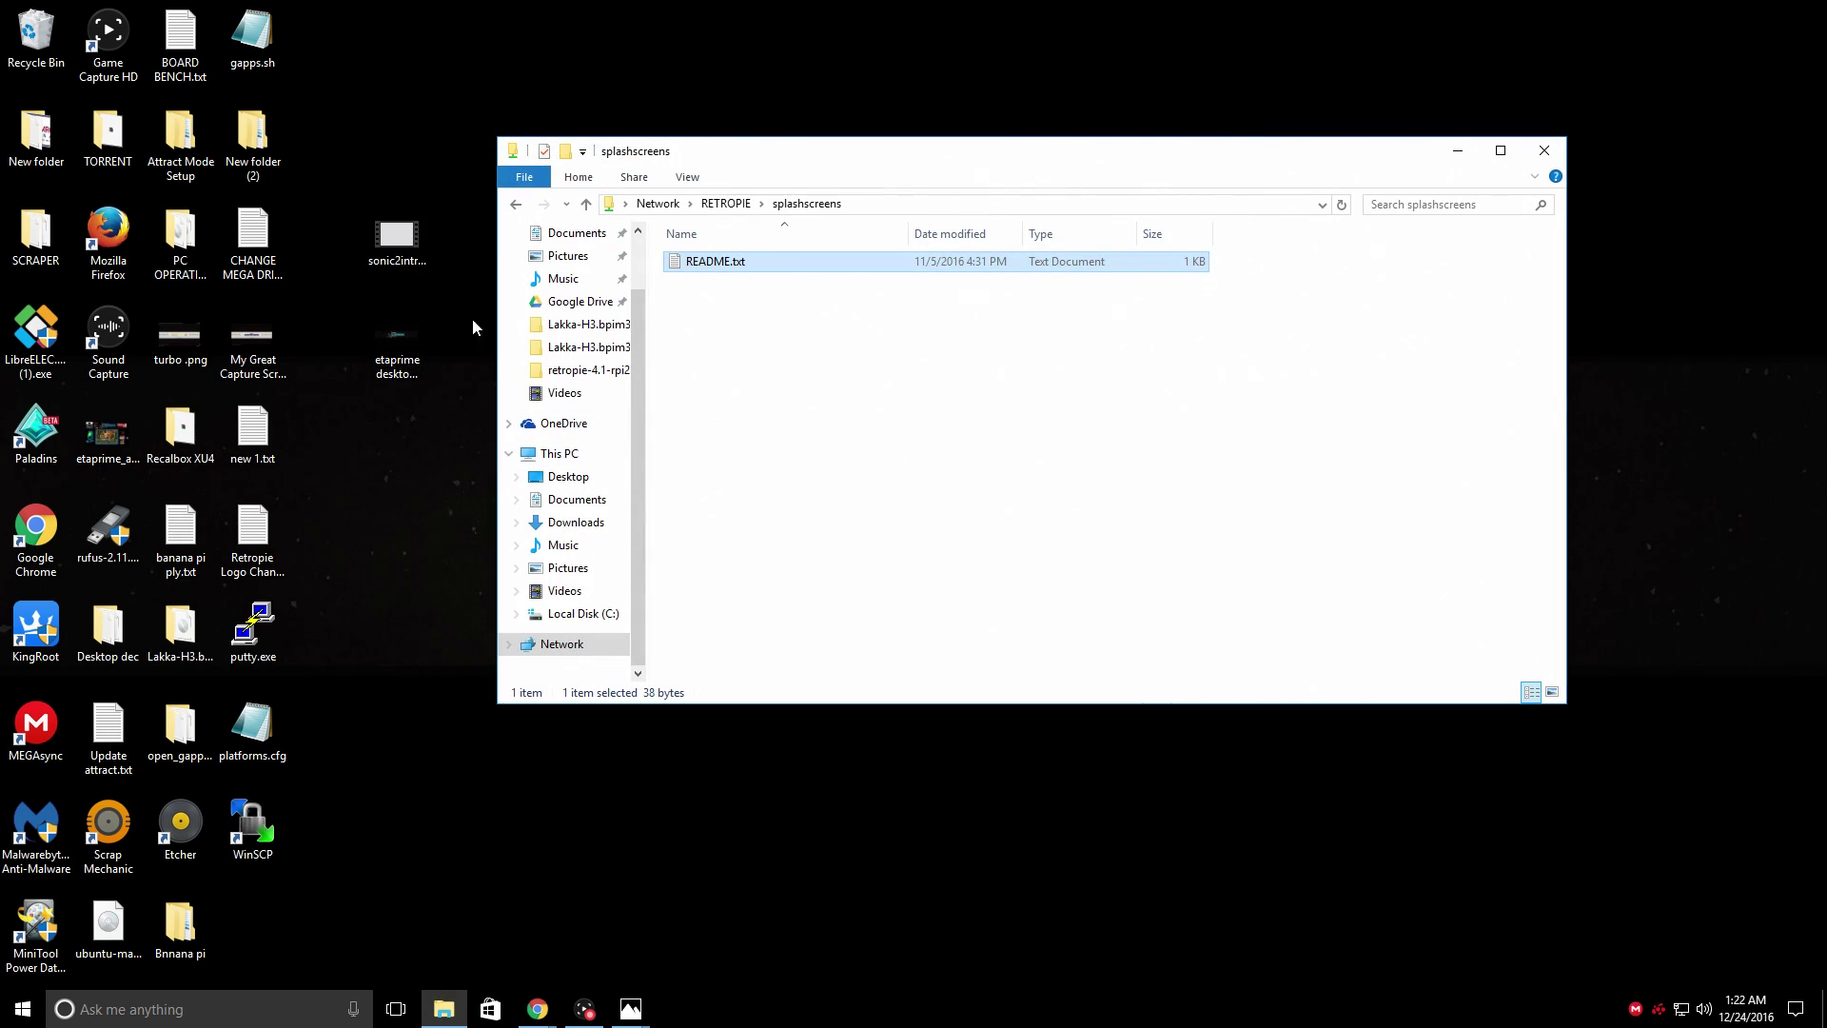
Copy sonic2intro.mp4 and etaprime desktop done.jpg from the desktop into the RetroPie splashscreens folder
drag(396, 337, 863, 407)
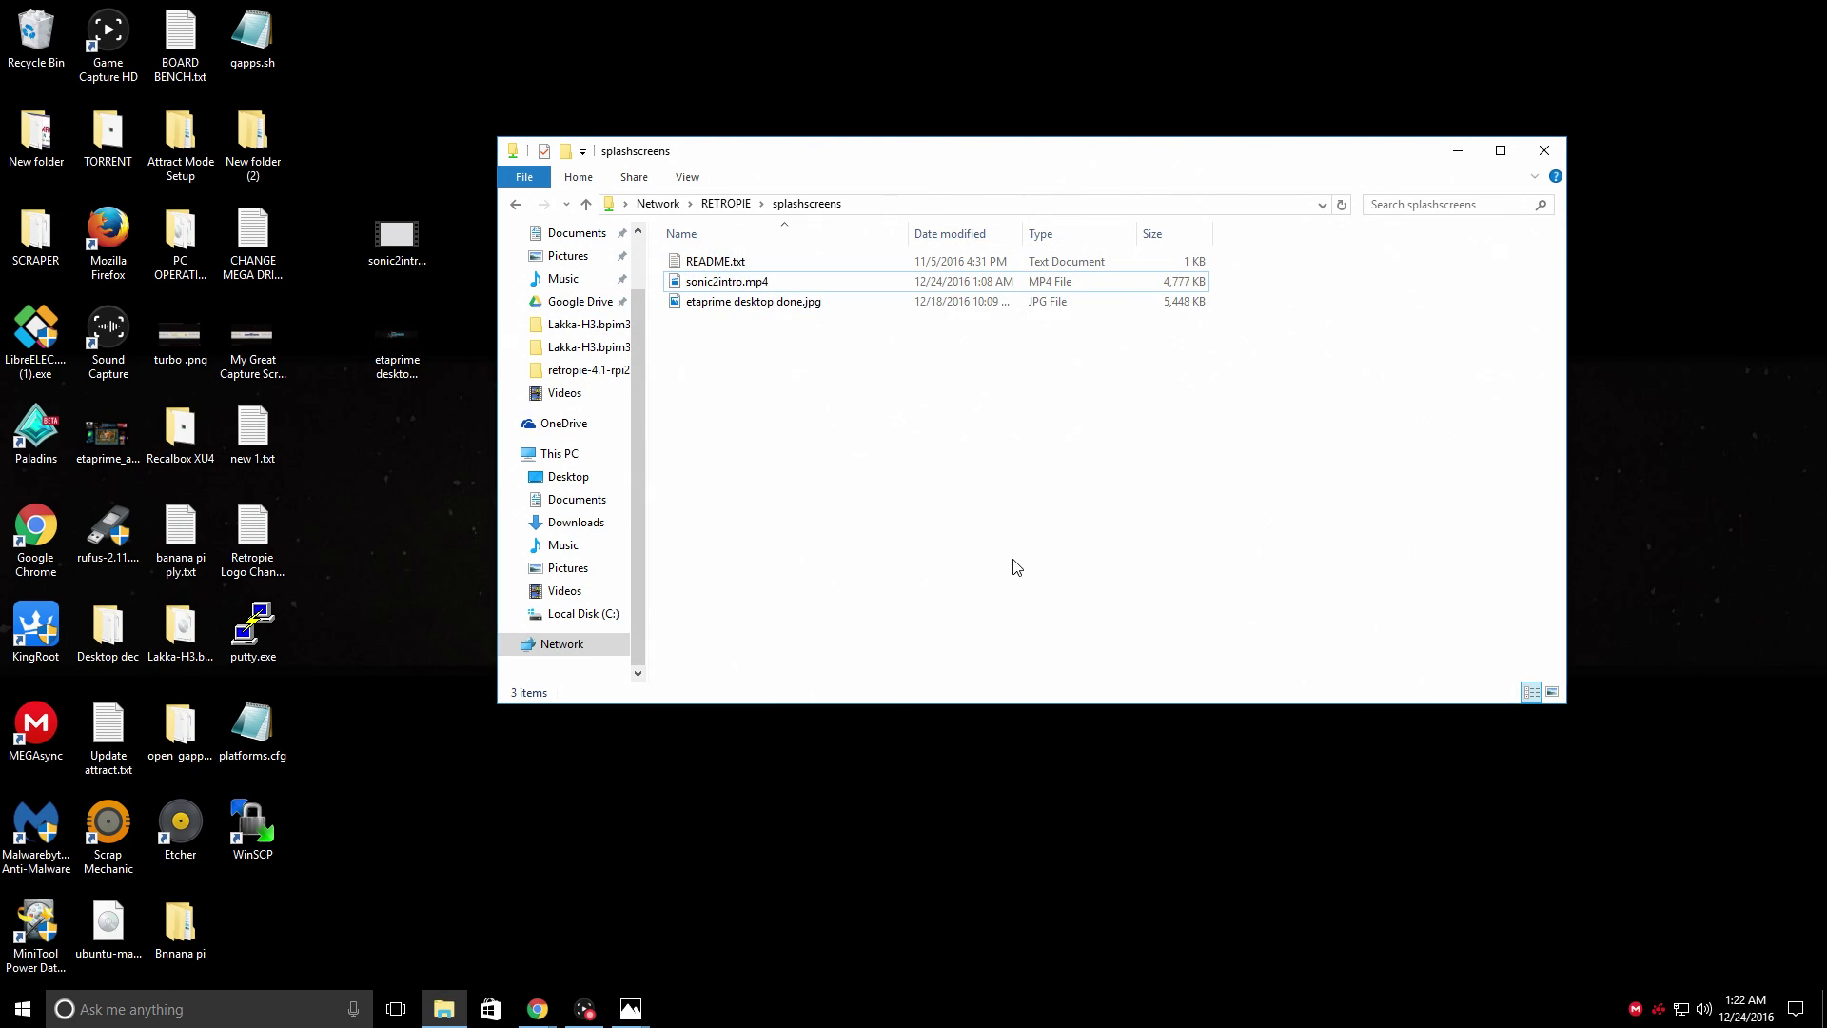
click(716, 284)
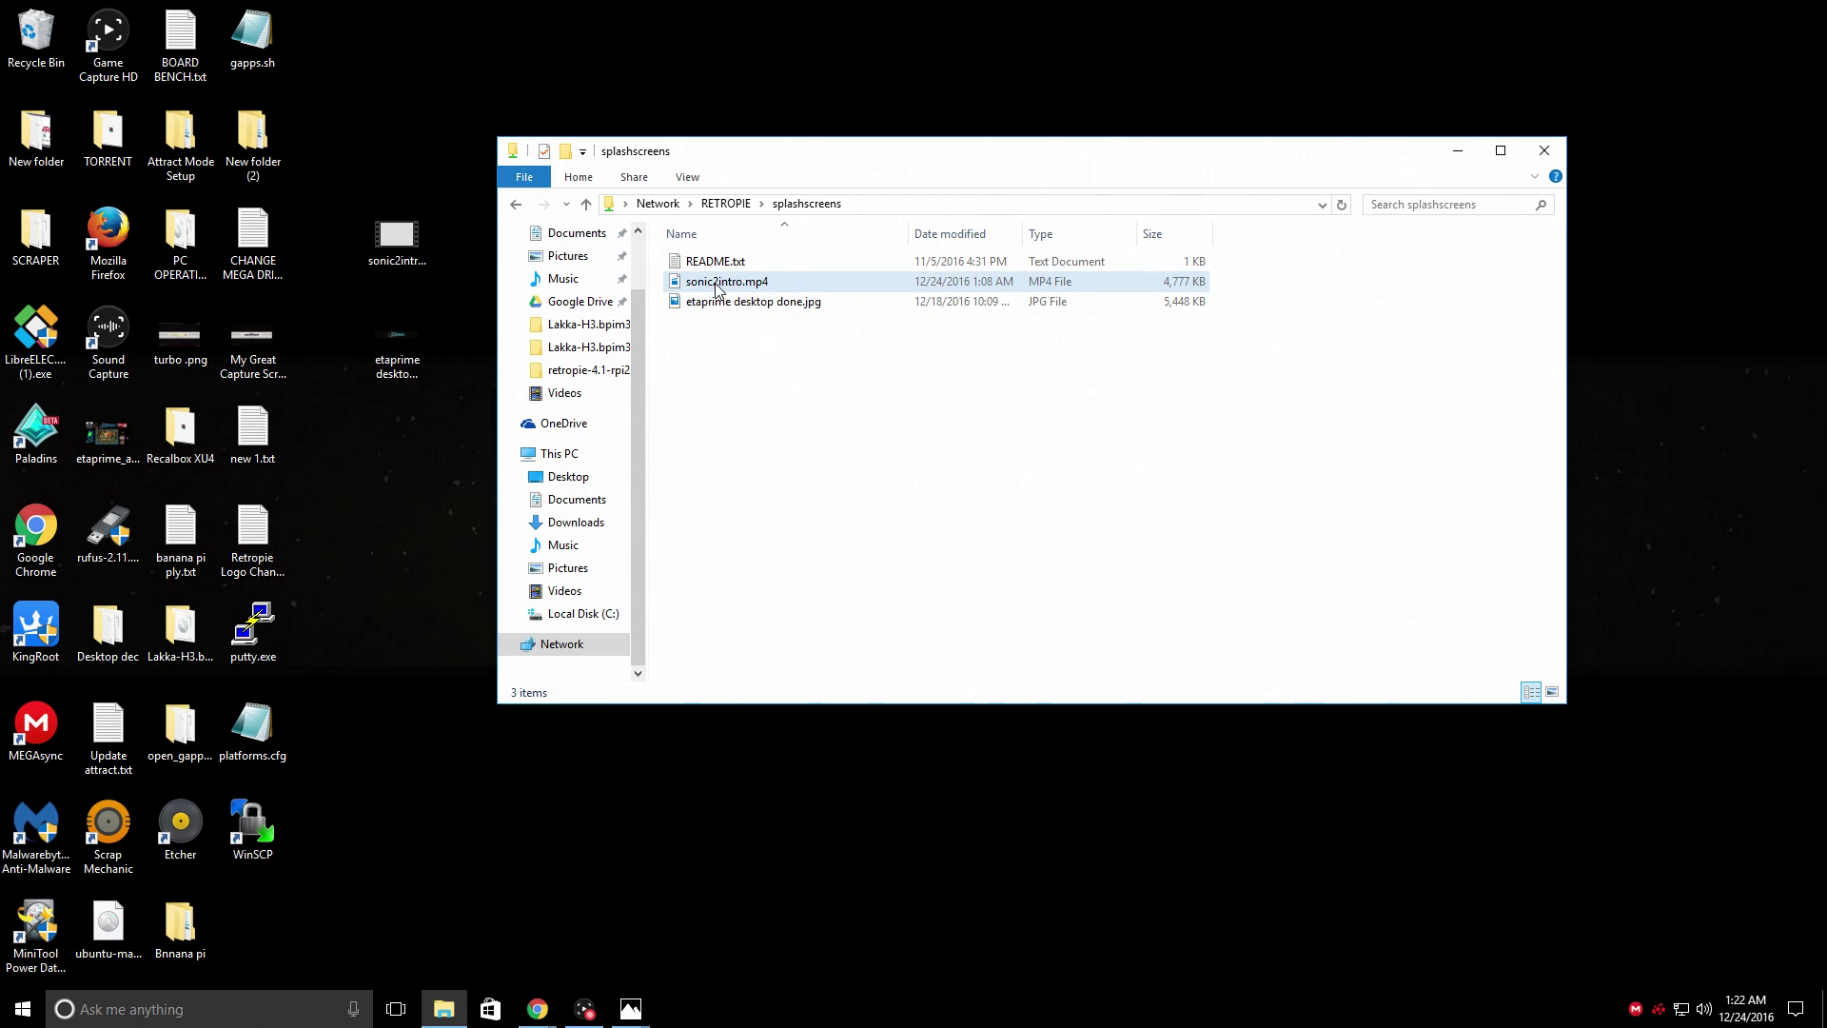
click(915, 335)
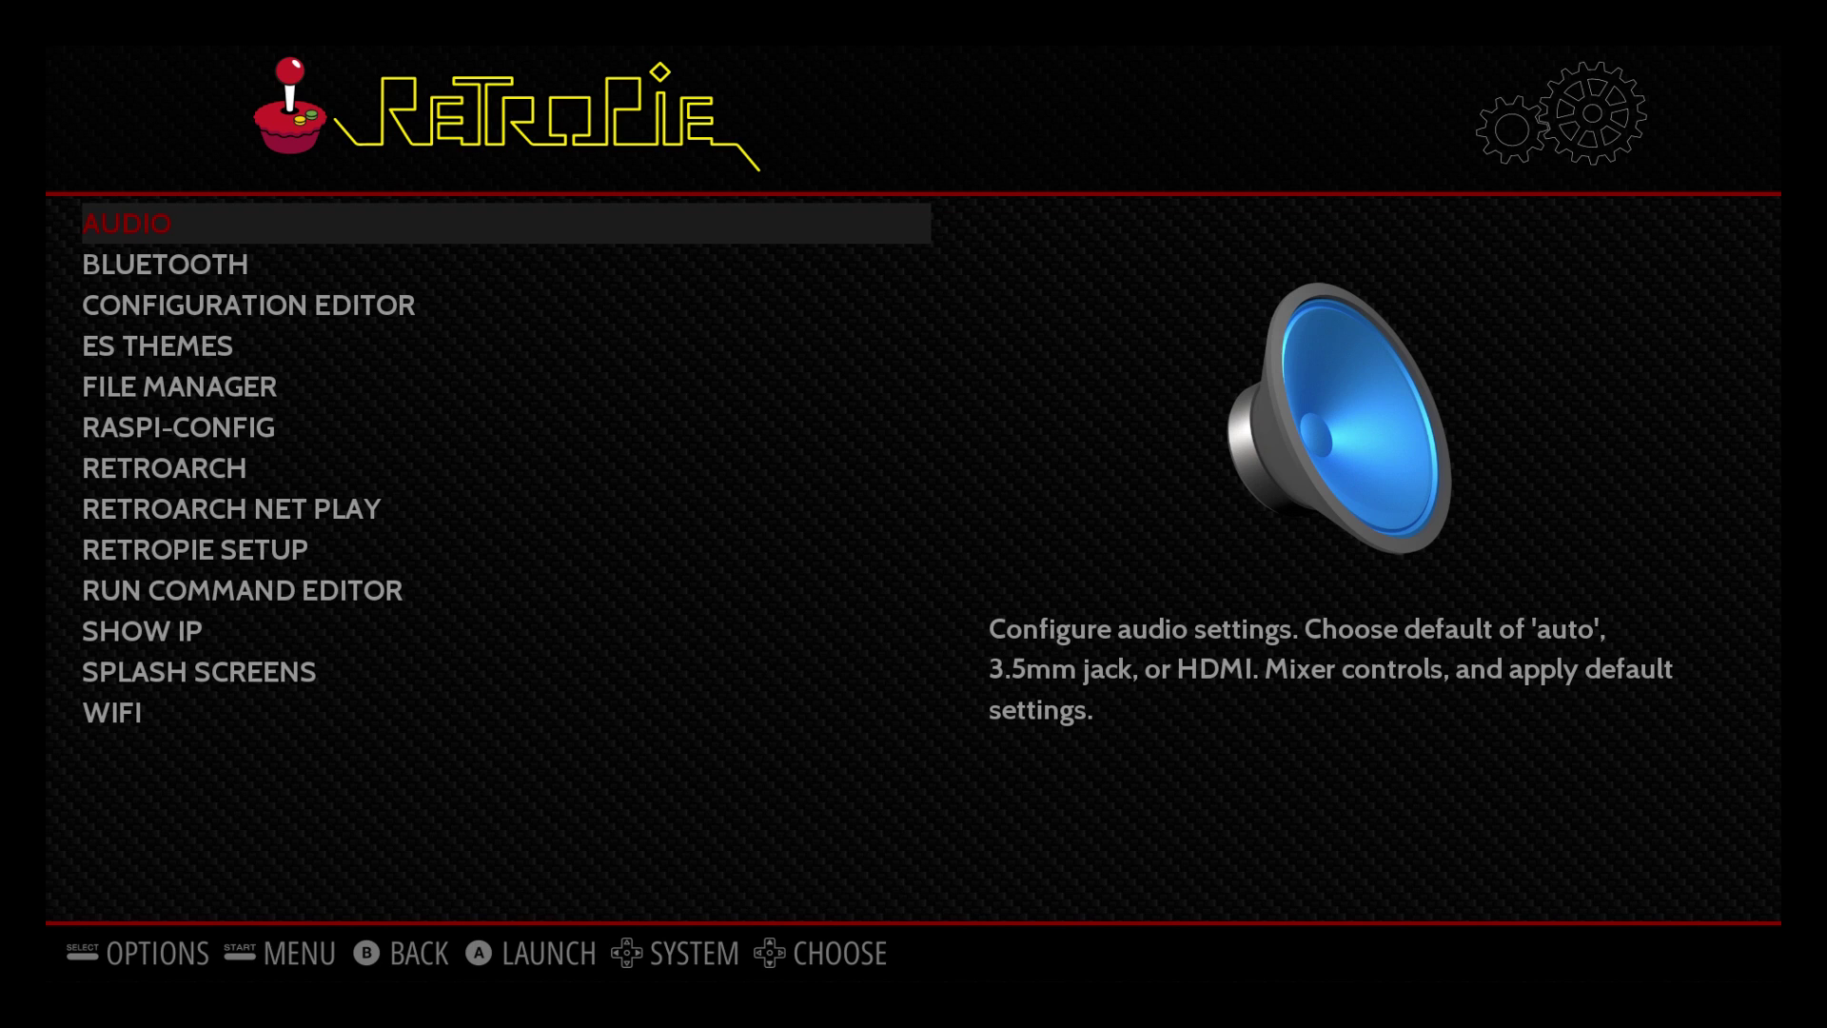
On the RetroPie system, open the Splash Screens configuration
key(Down)
key(Down)
key(Down)
key(Down)
key(Down)
key(Down)
key(Down)
key(Down)
key(Down)
key(Down)
key(Down)
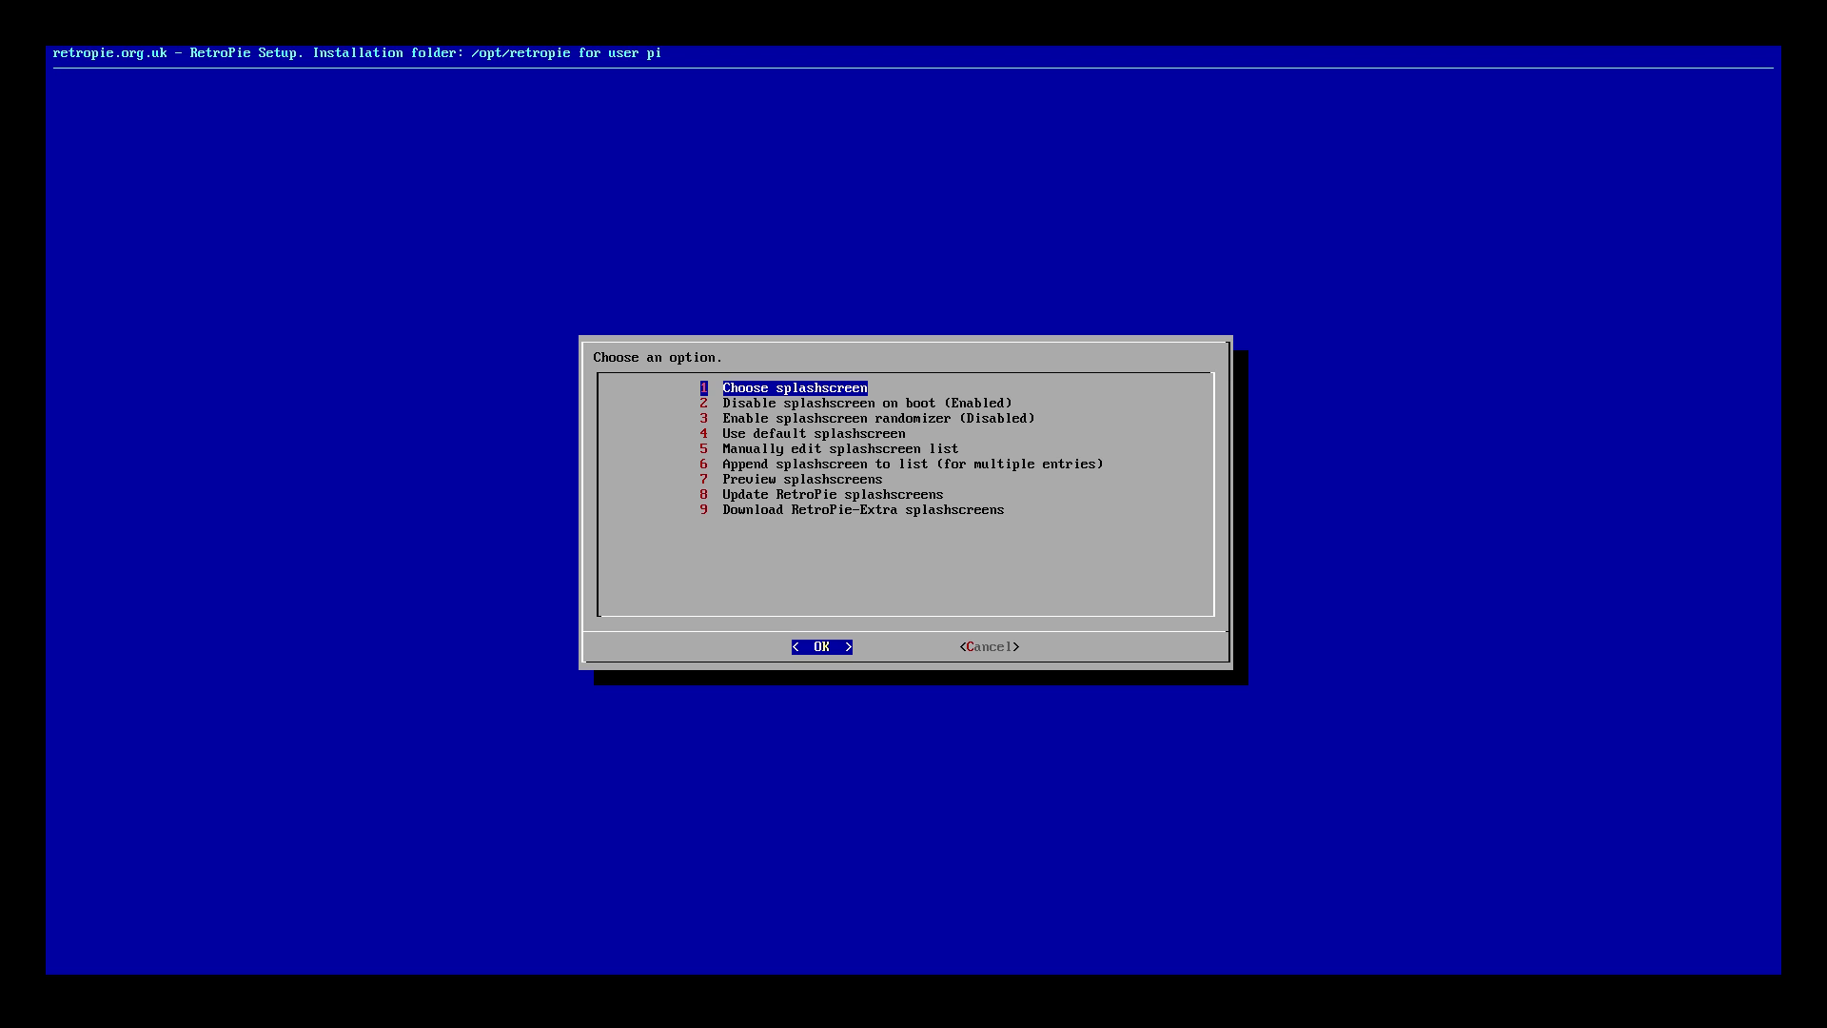
Set sonic2intro.mp4 from the Own/Extra splashscreens as the splashscreen and leave the configuration
key(Return)
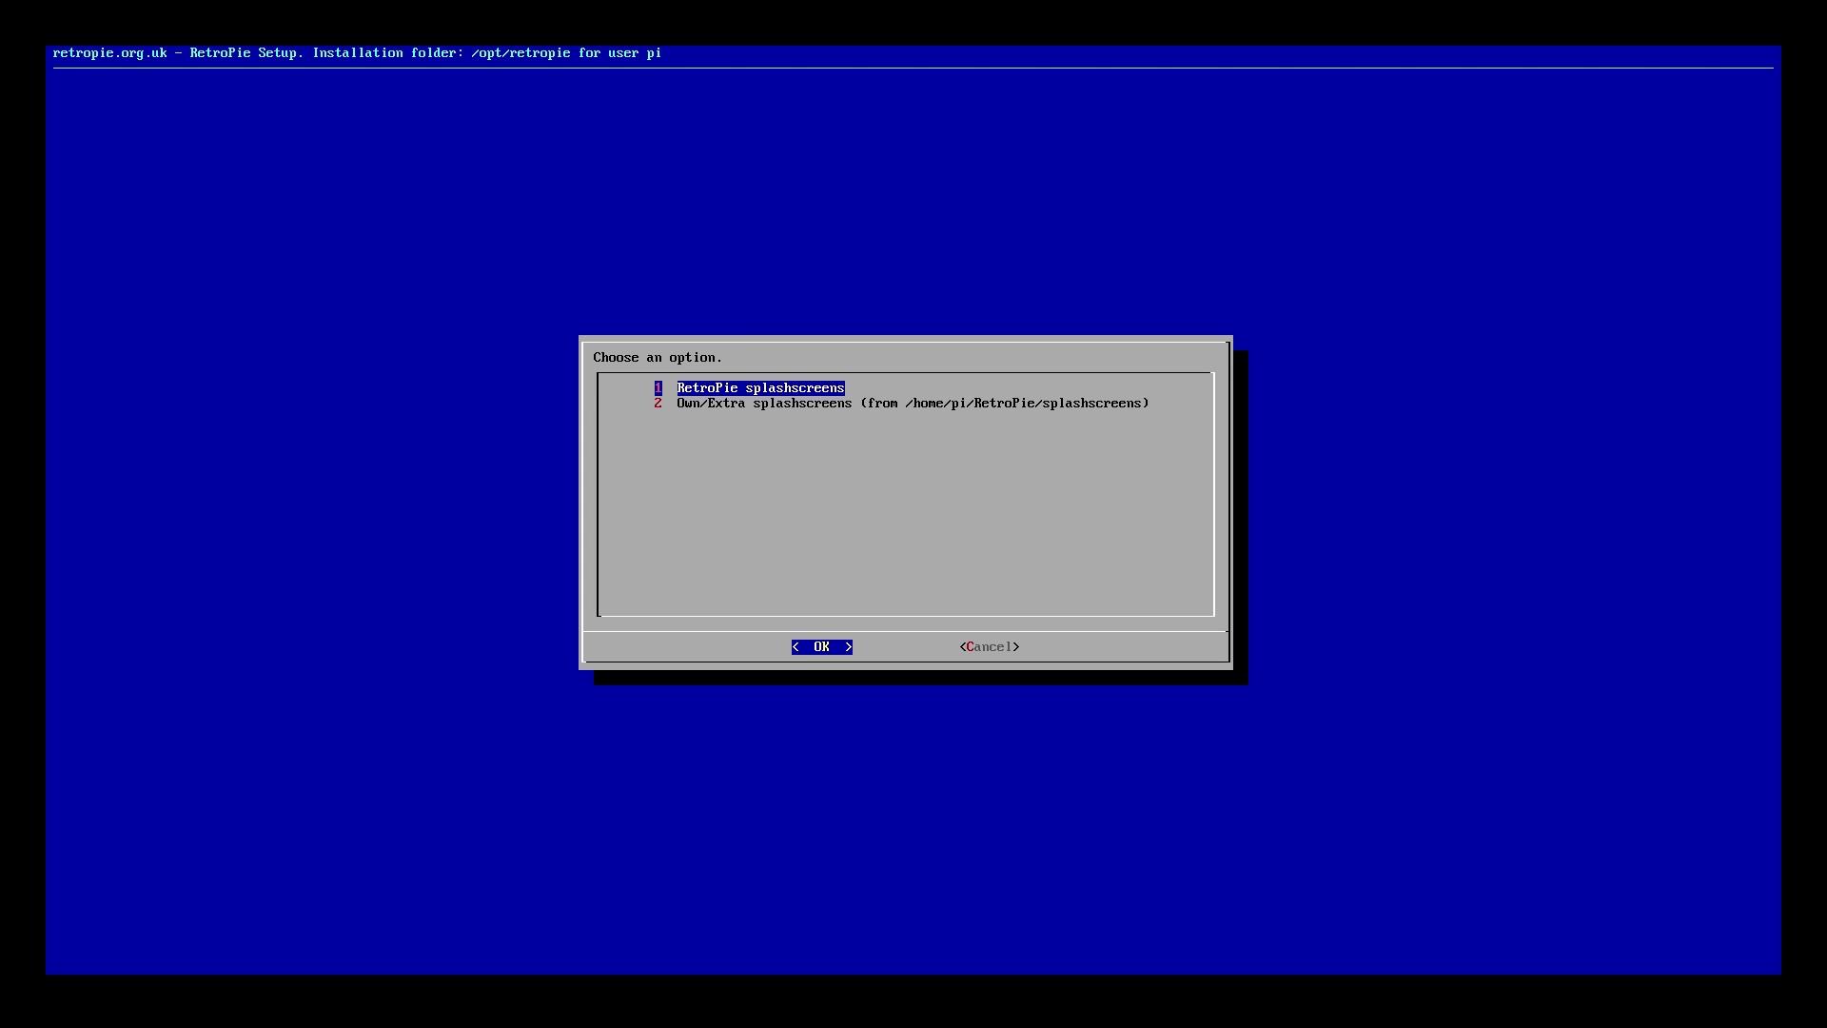
key(Down)
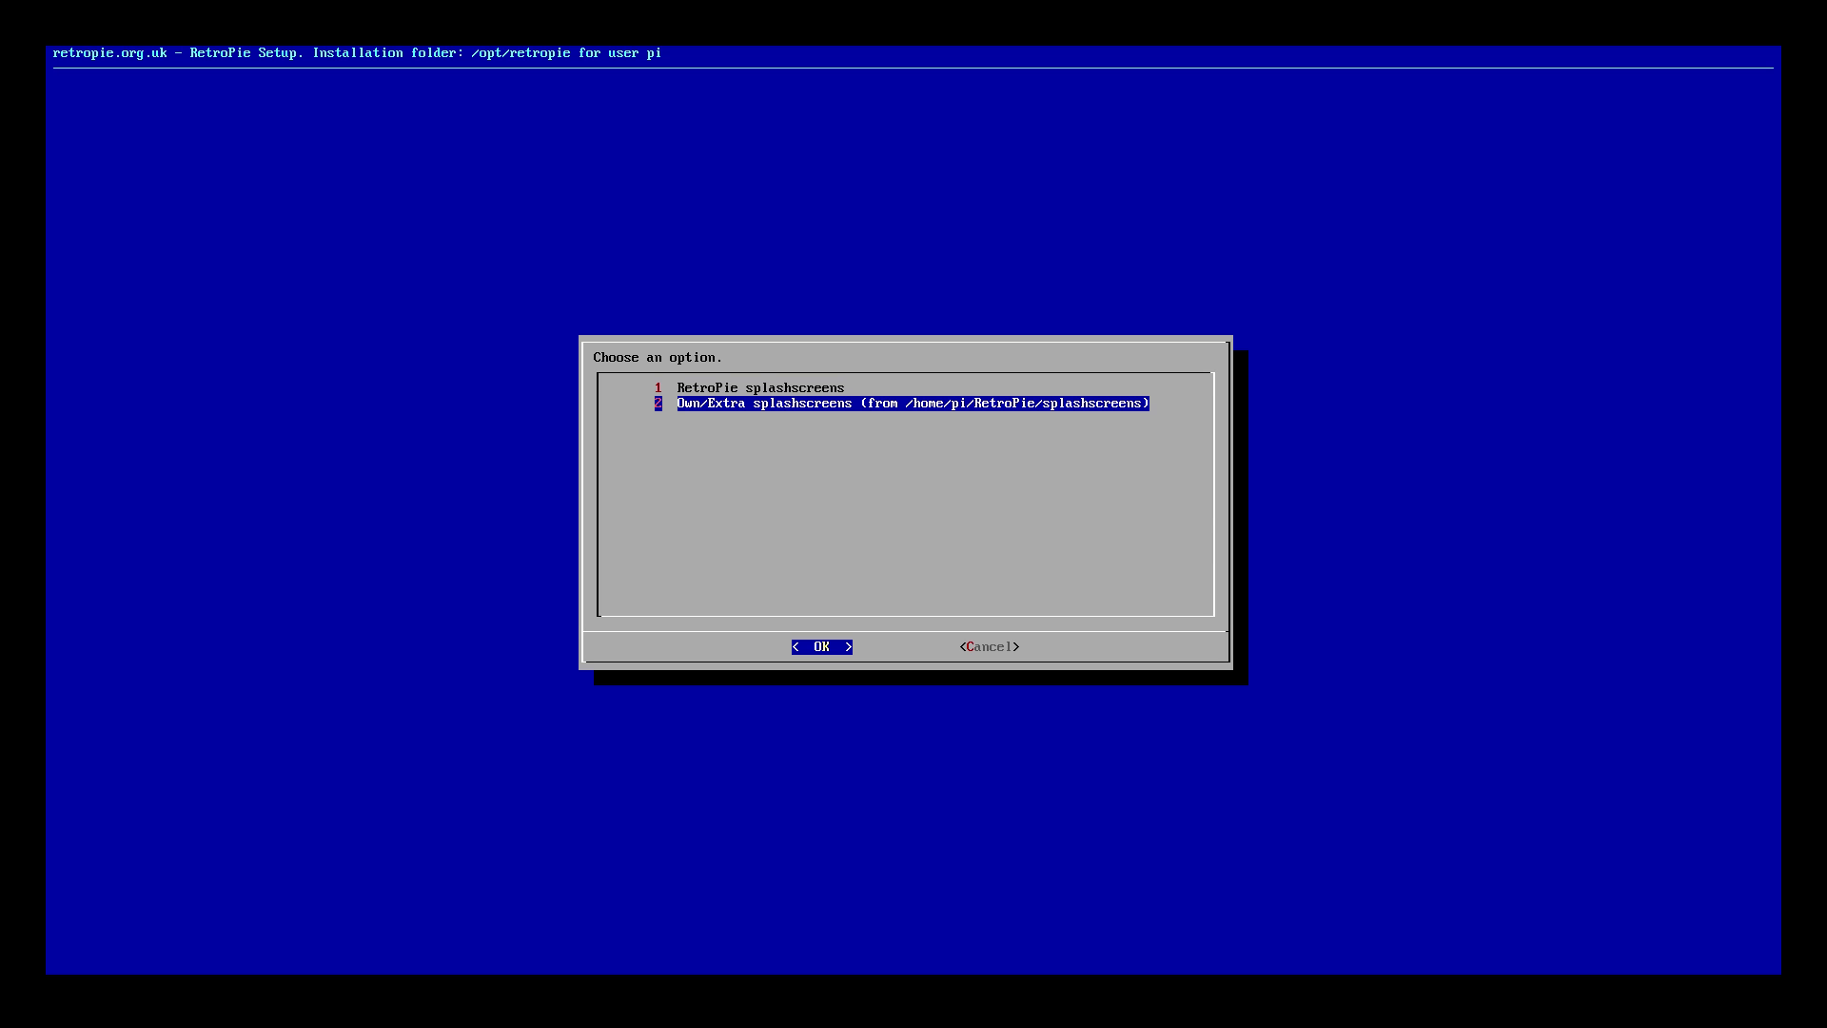
key(Tab)
key(Tab)
key(Return)
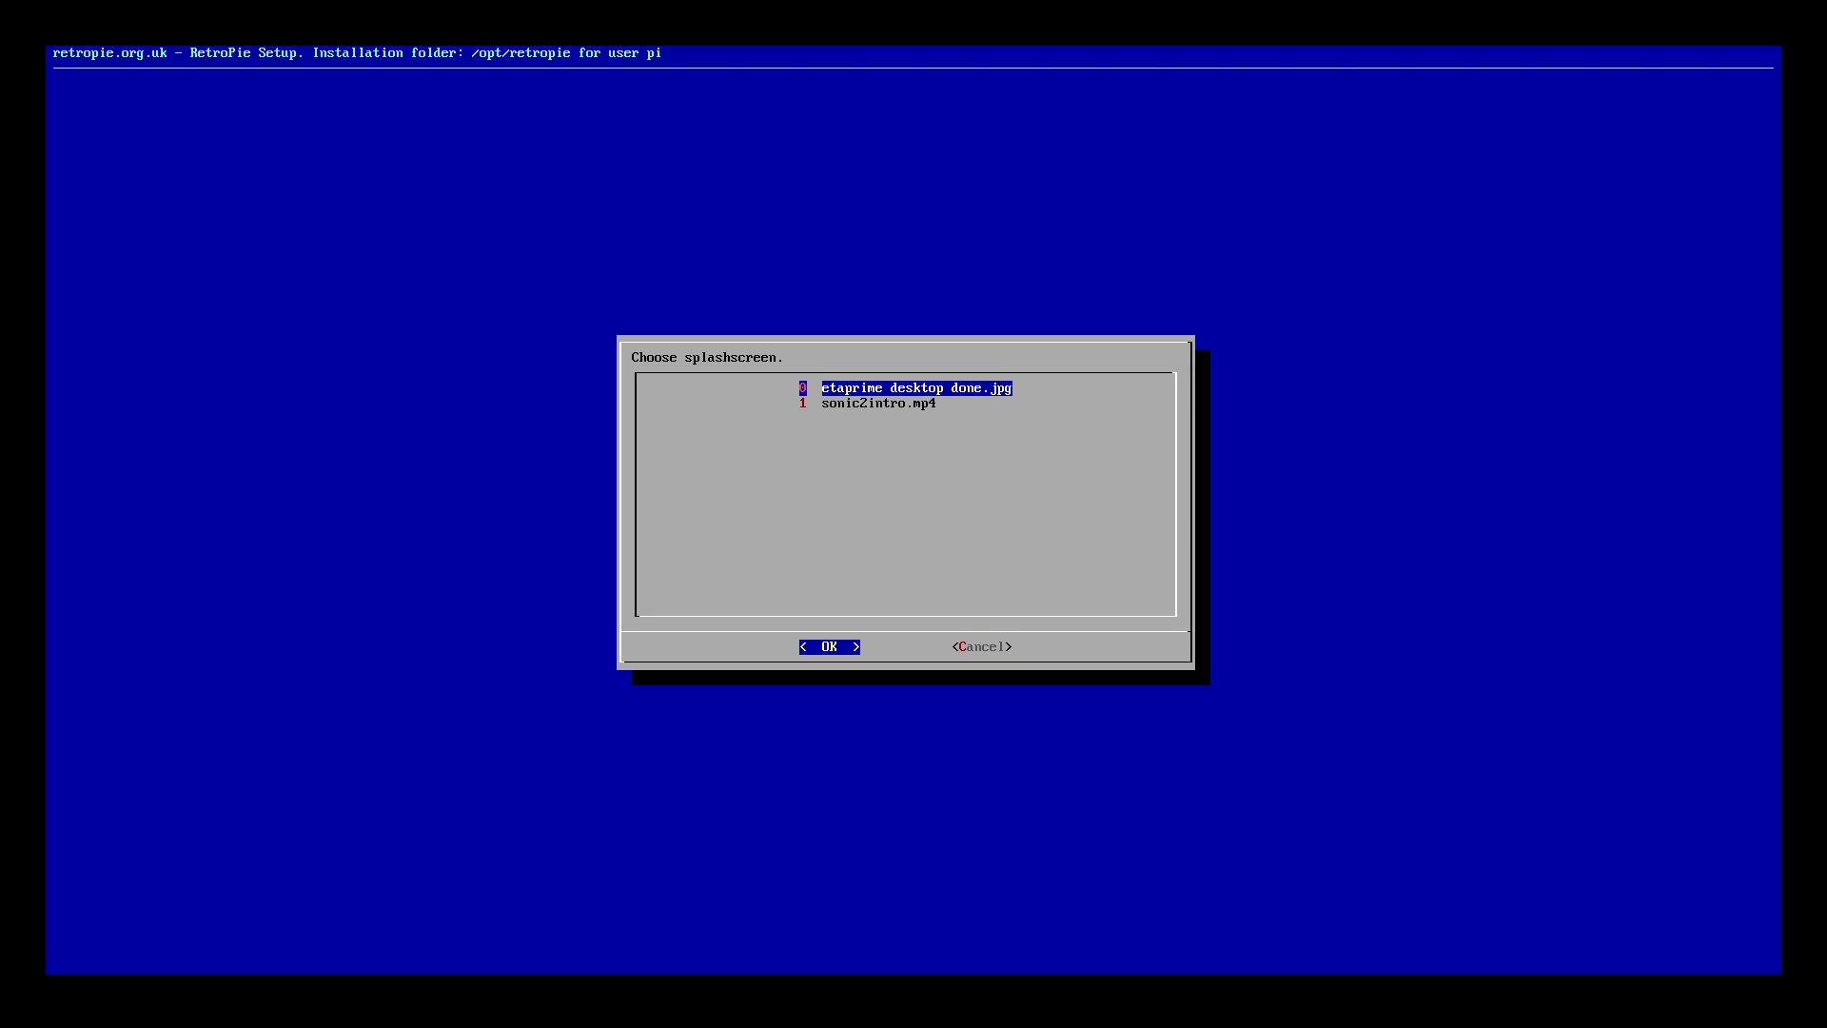
key(Down)
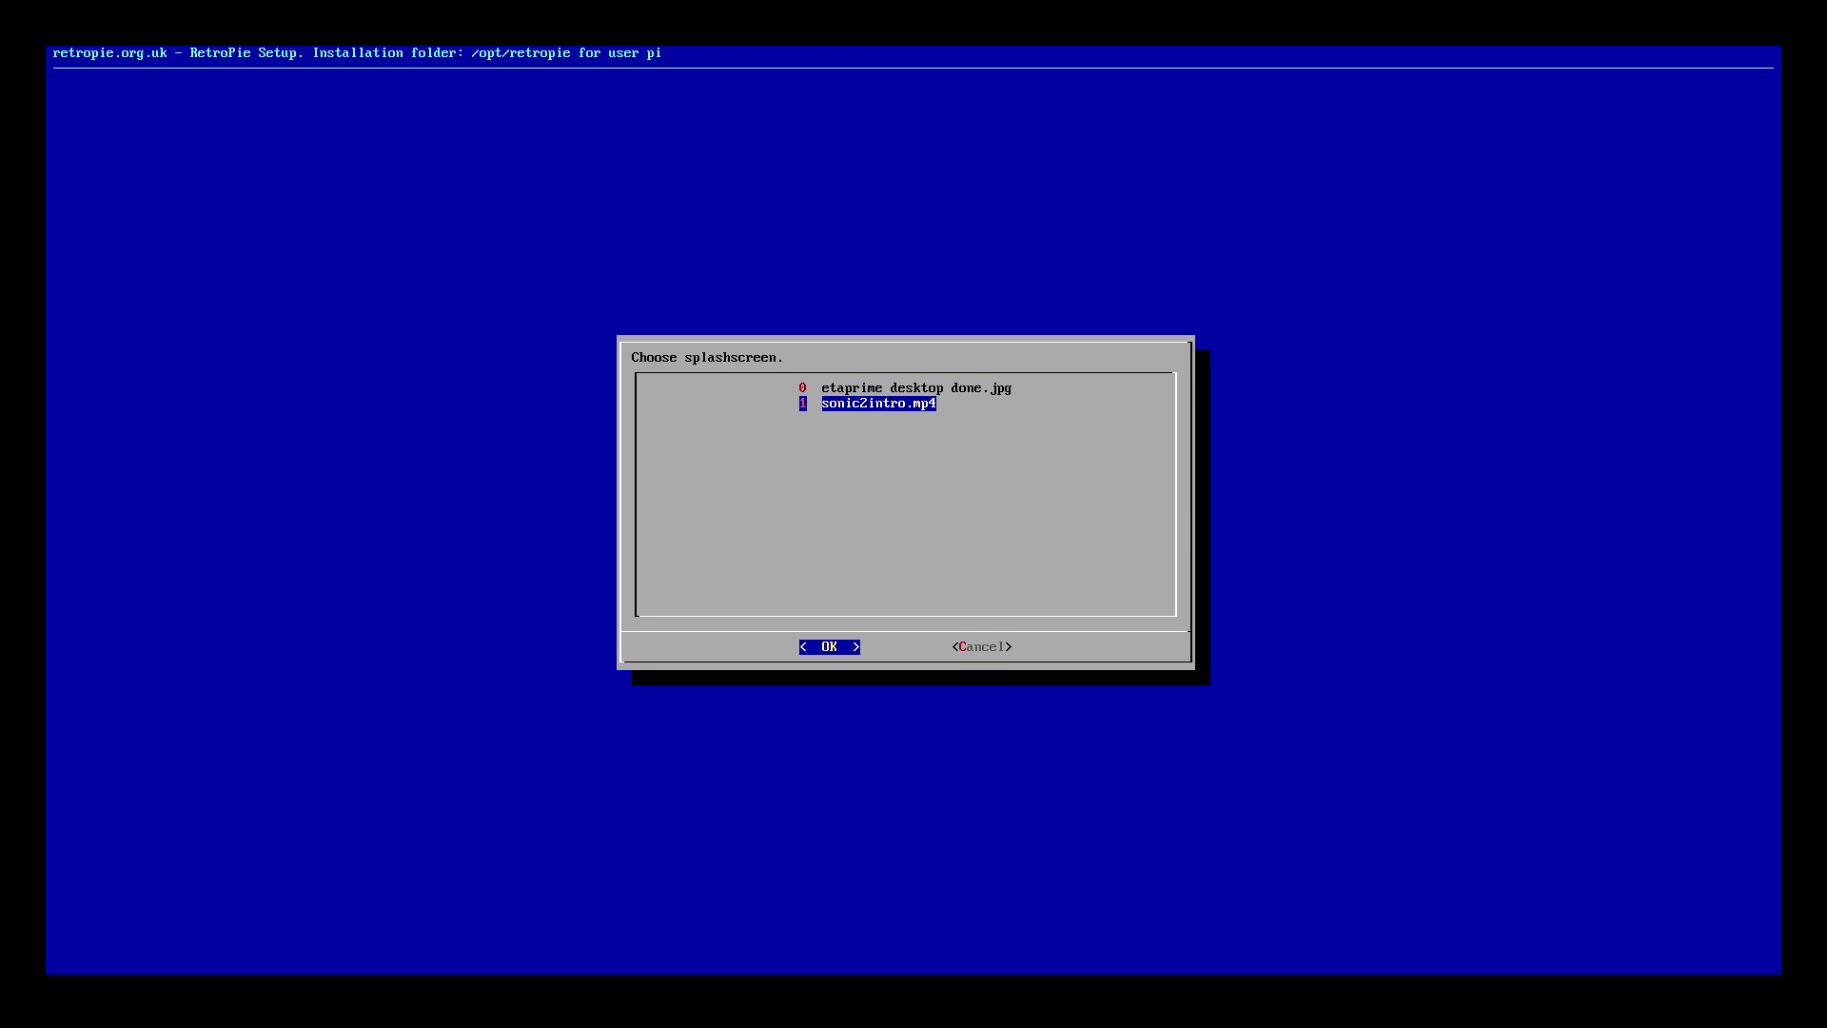
key(Return)
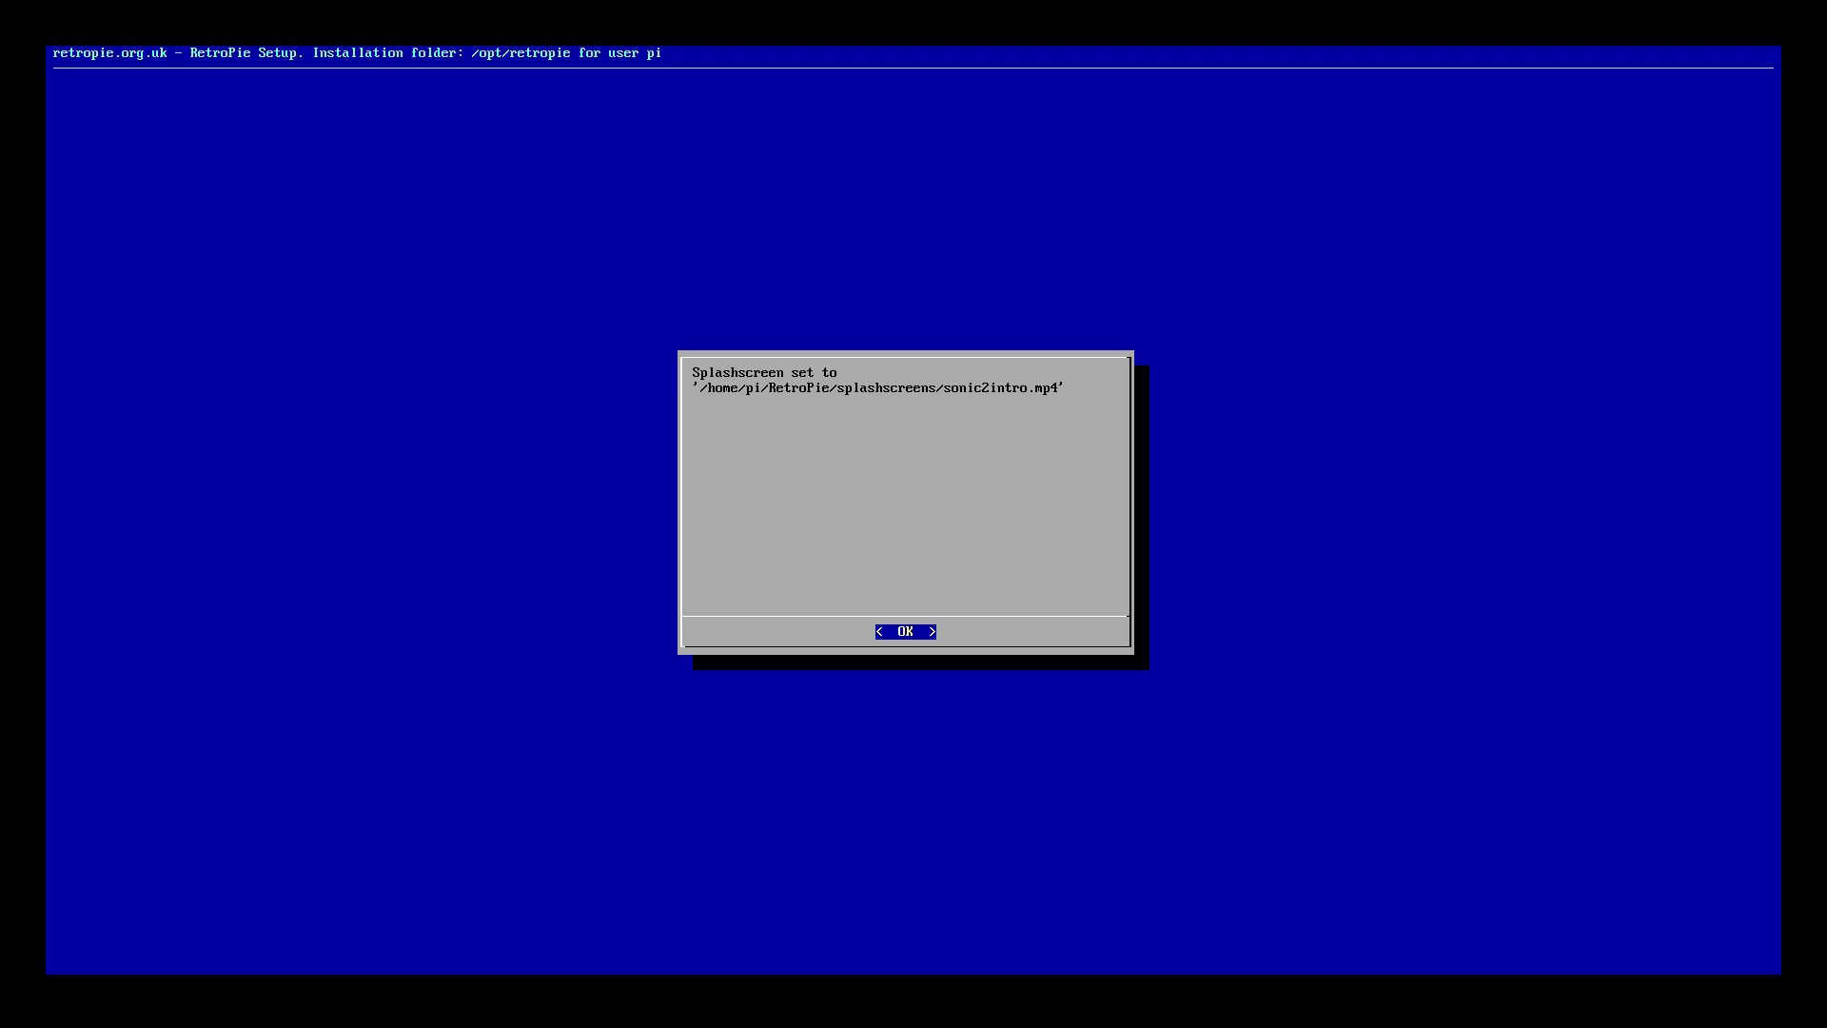
key(Return)
key(Right)
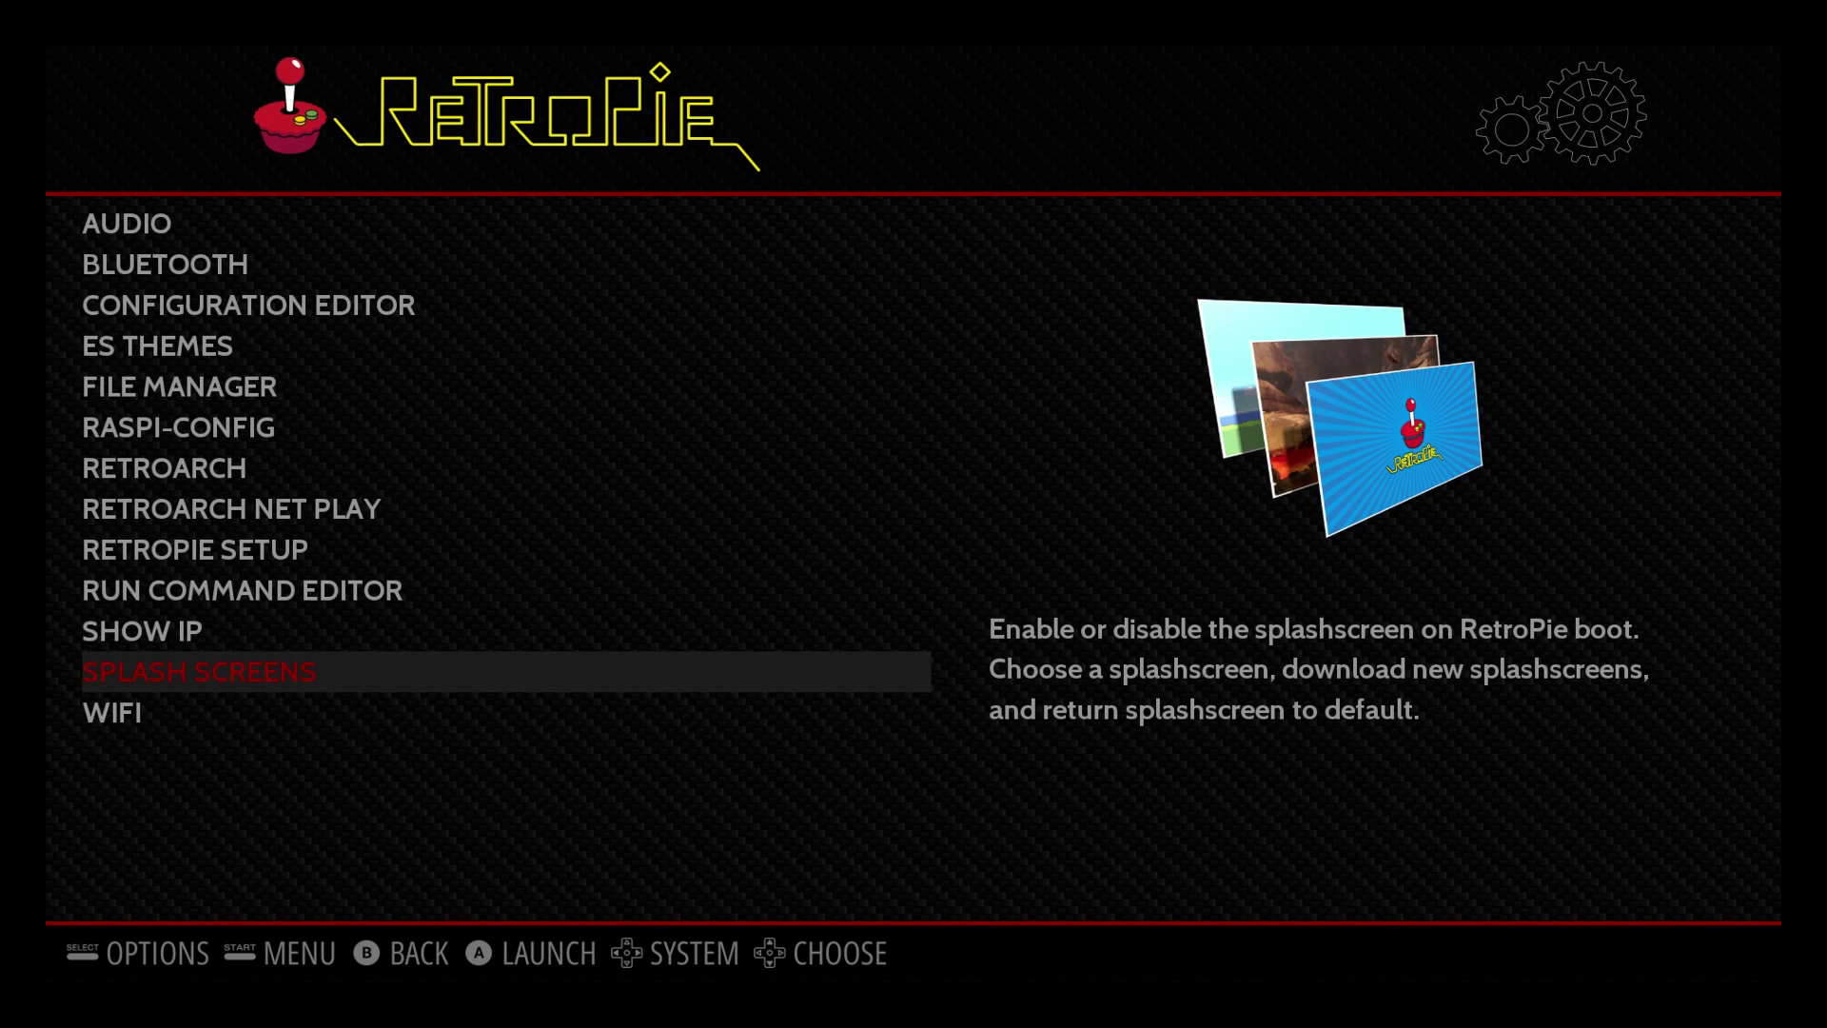
Restart the system from EmulationStation's quit options
key(Return)
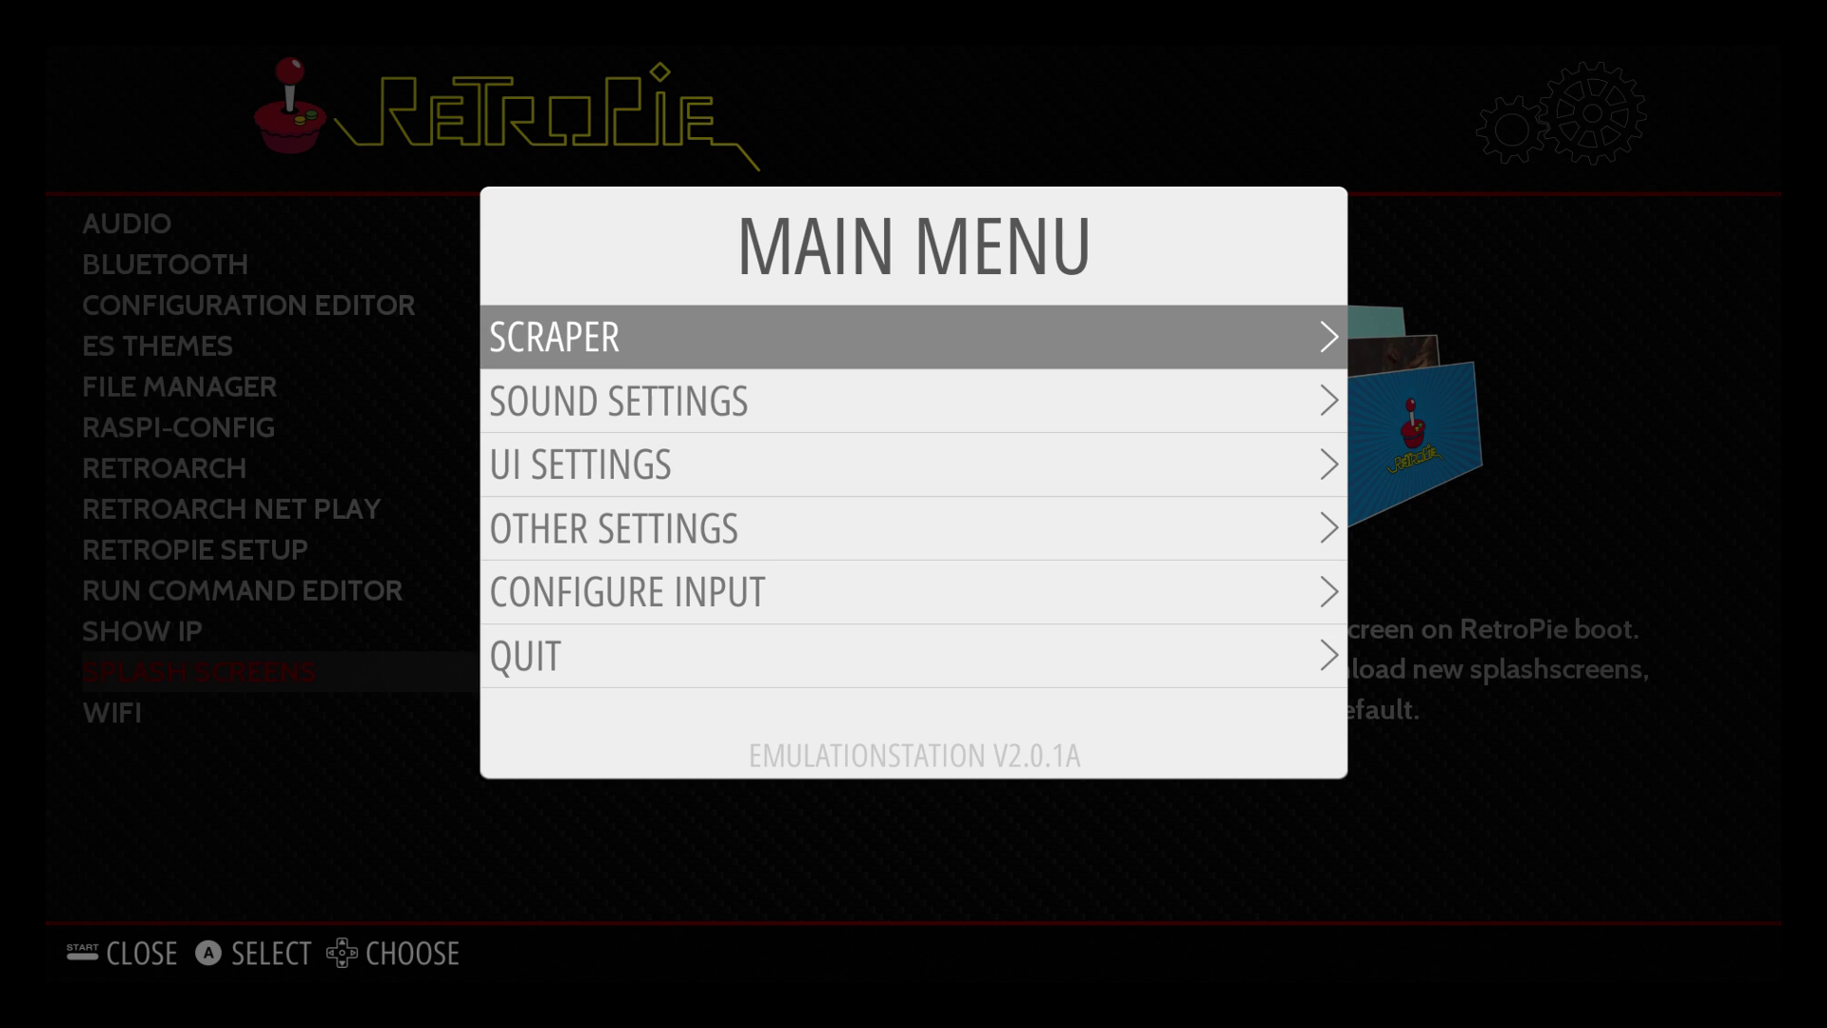
key(Down)
key(Down)
key(Down)
key(Down)
key(Down)
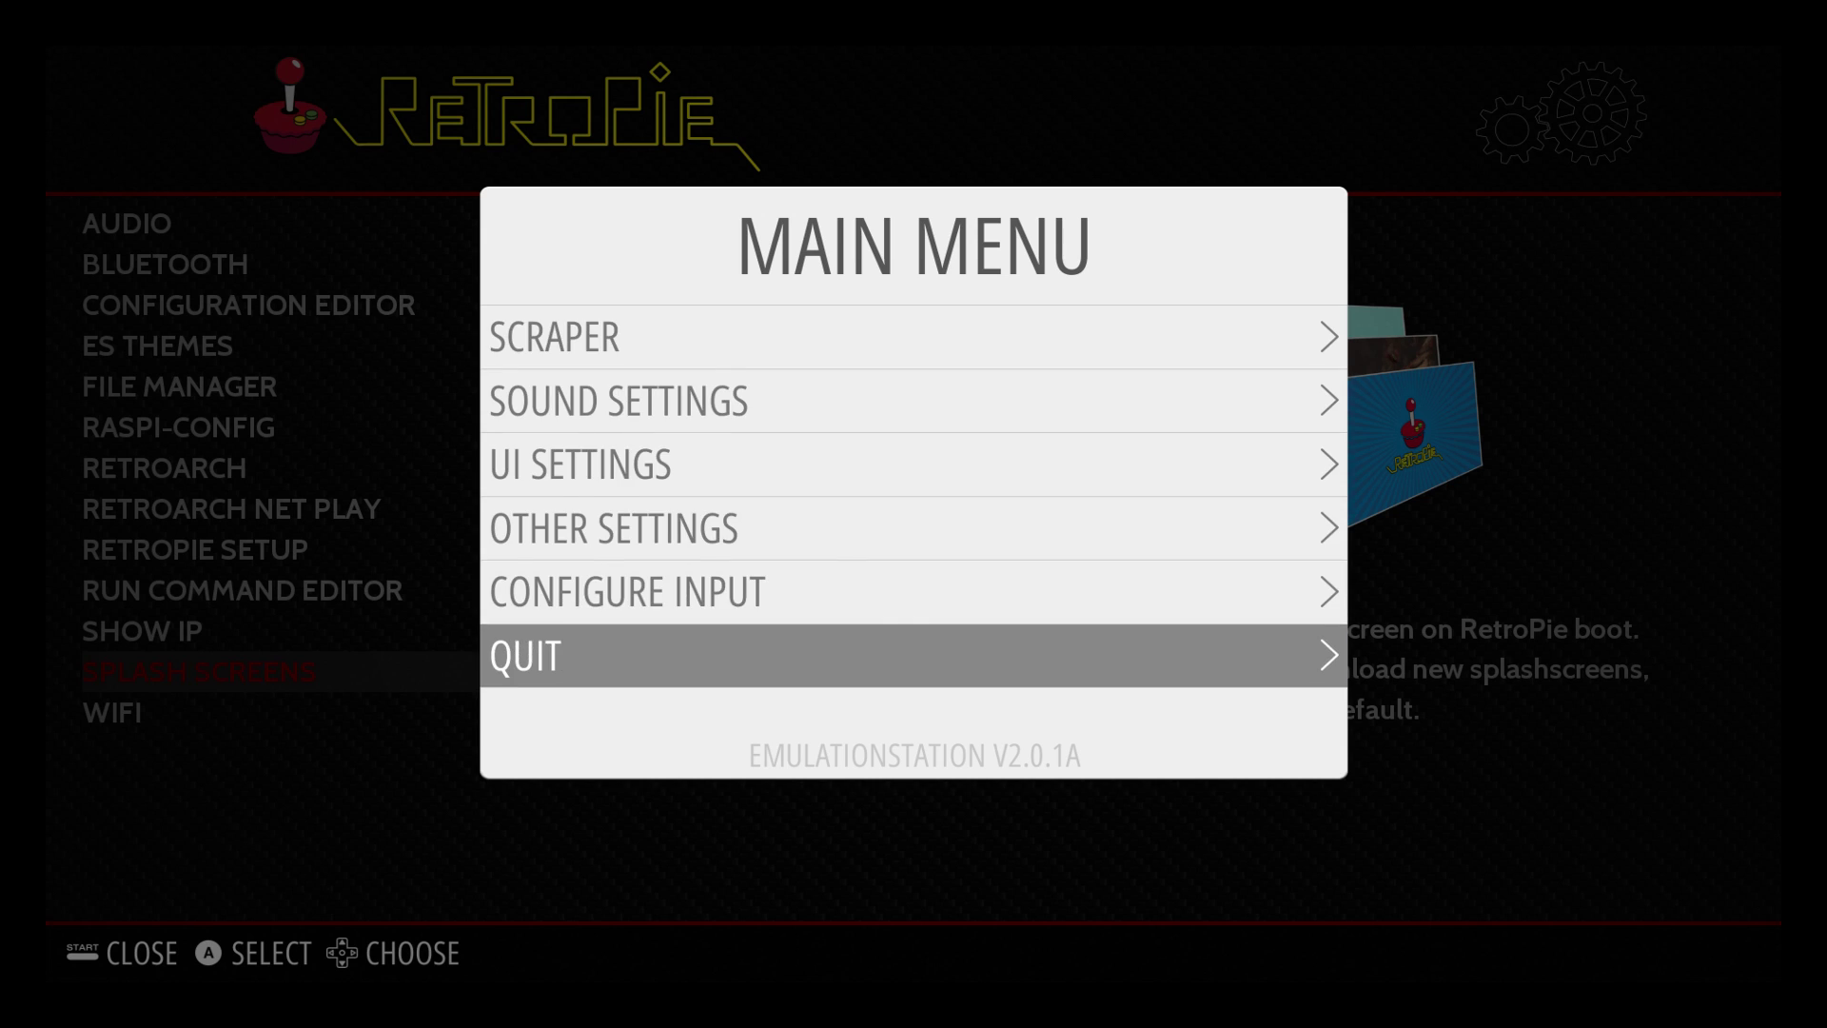
key(Return)
key(Down)
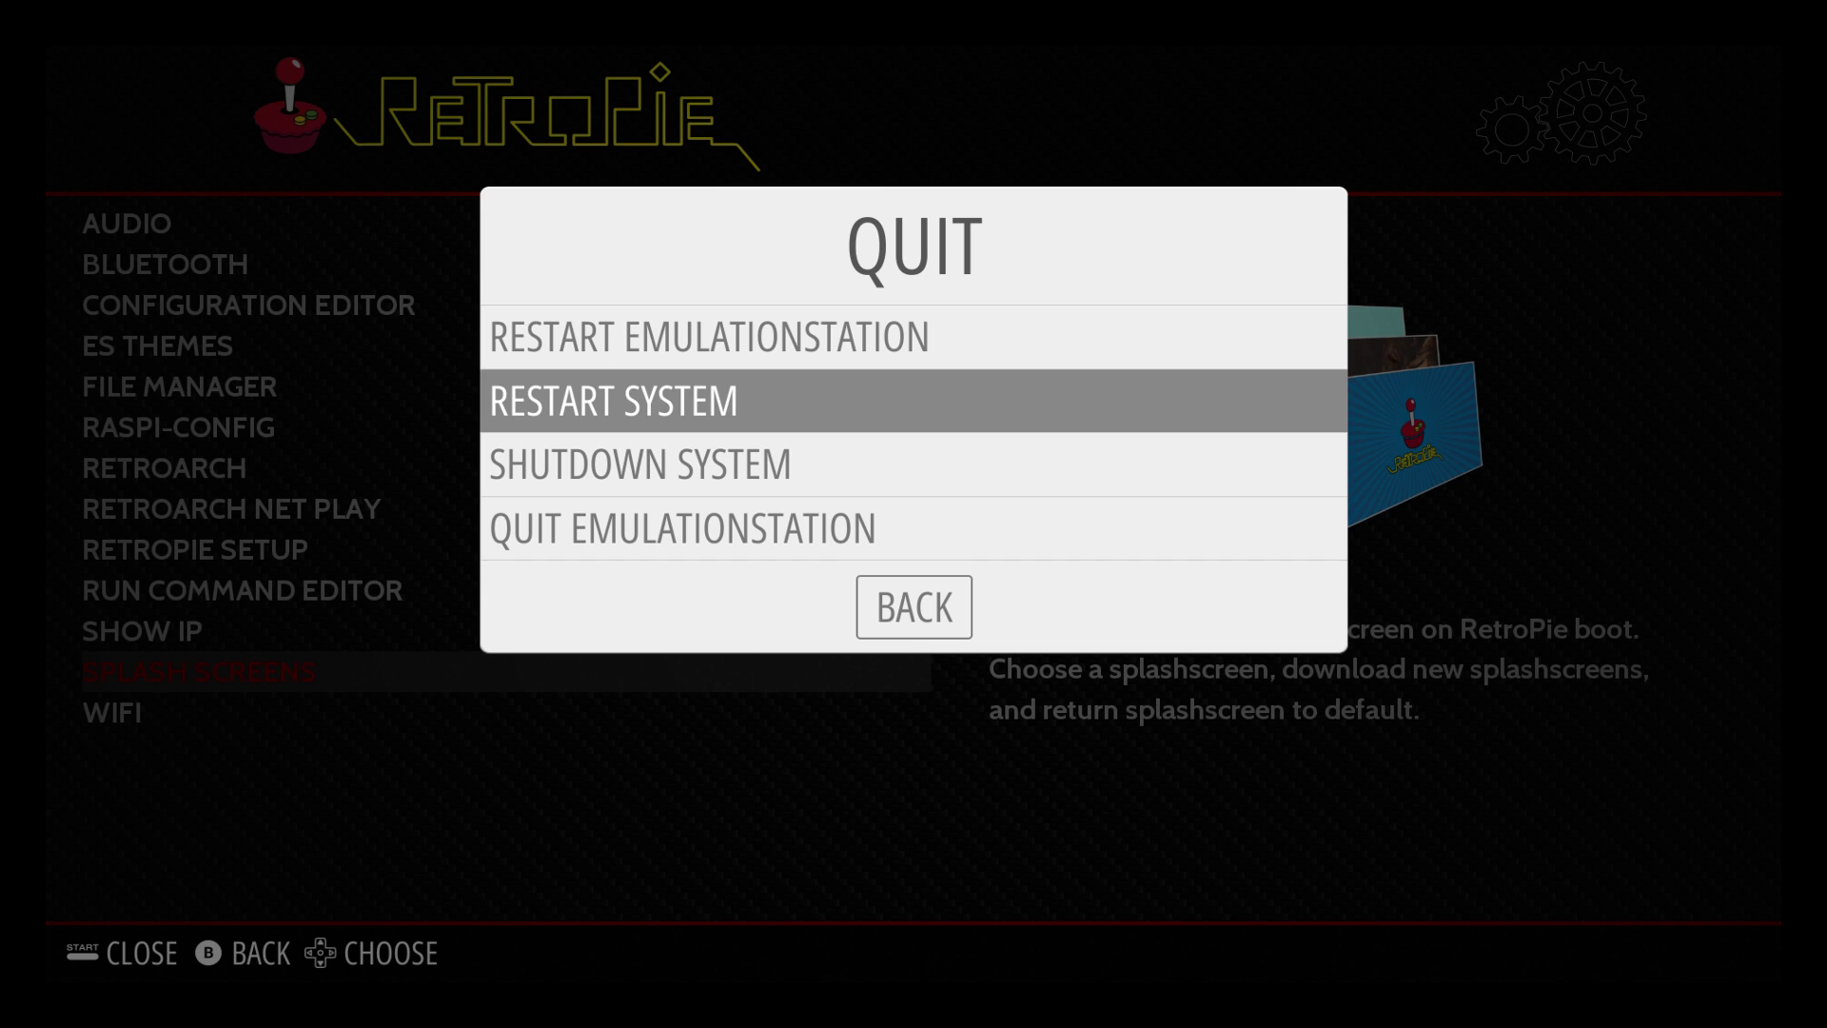
key(Return)
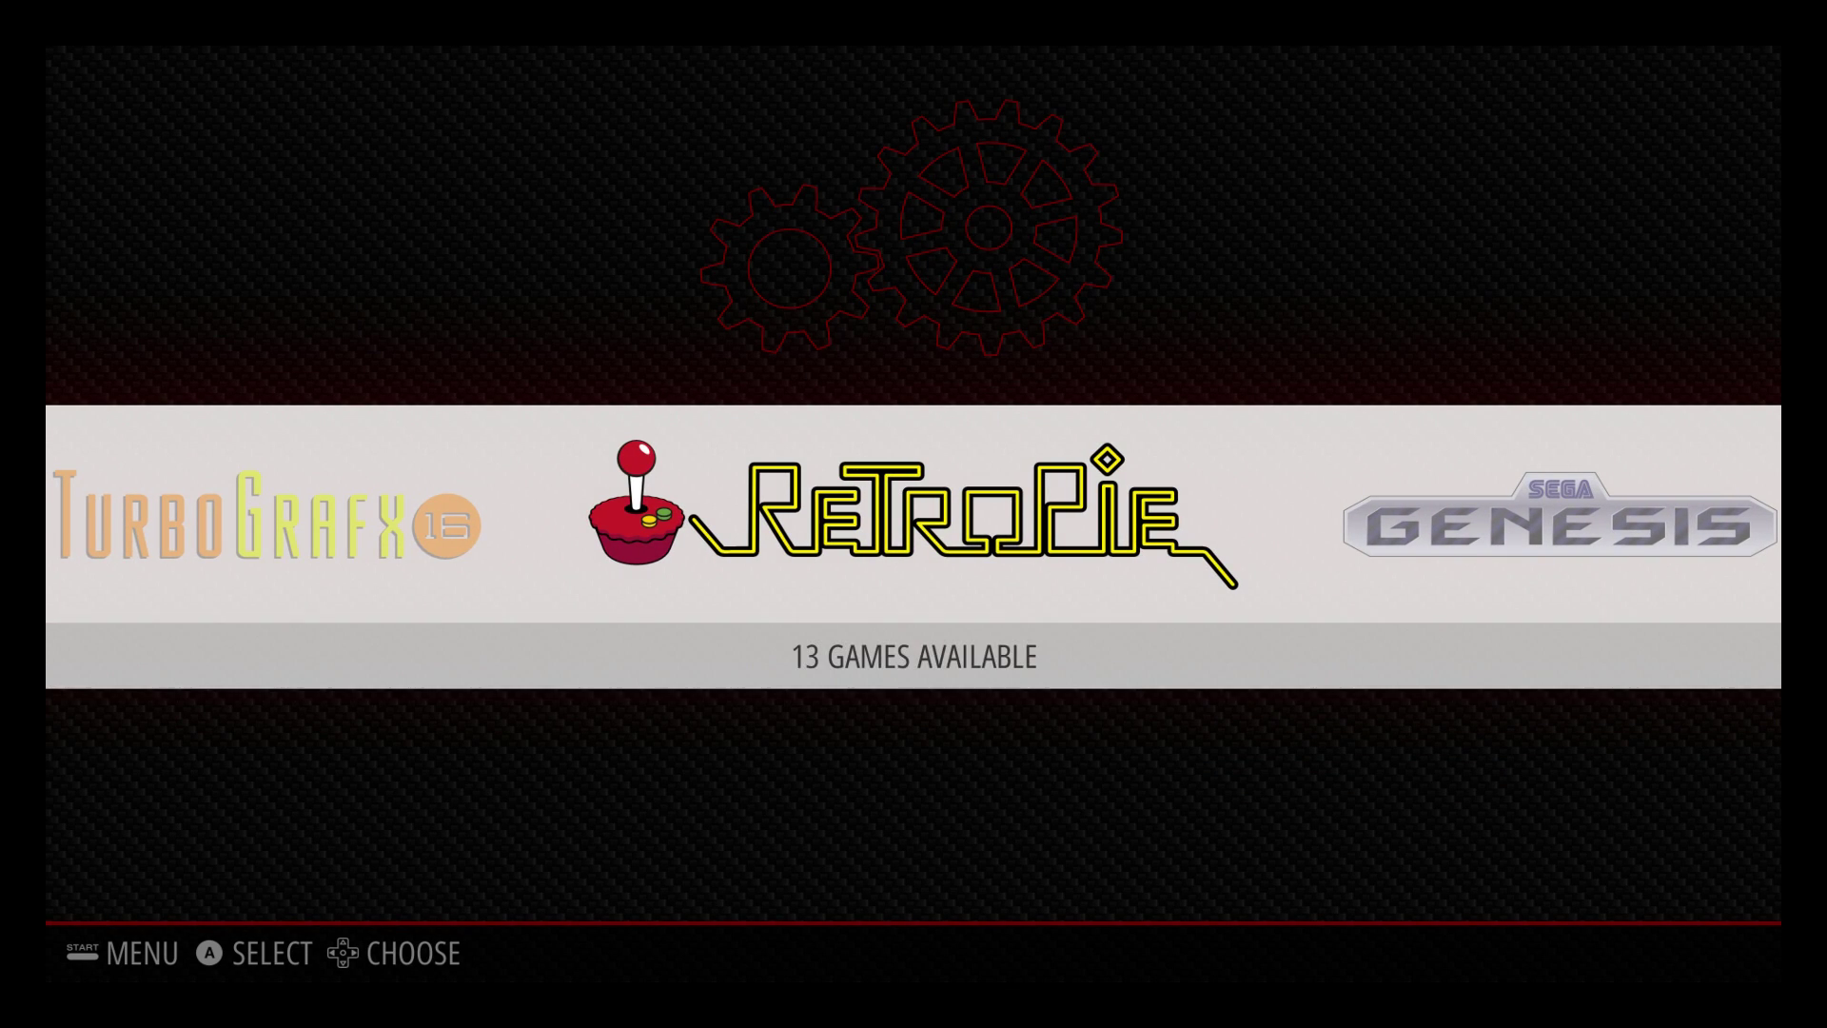
Enter the RetroPie settings and reopen the Splash Screens configuration
key(Return)
key(Down)
key(Down)
key(Down)
key(Down)
key(Down)
key(Down)
key(Down)
key(Down)
key(Down)
key(Down)
key(Down)
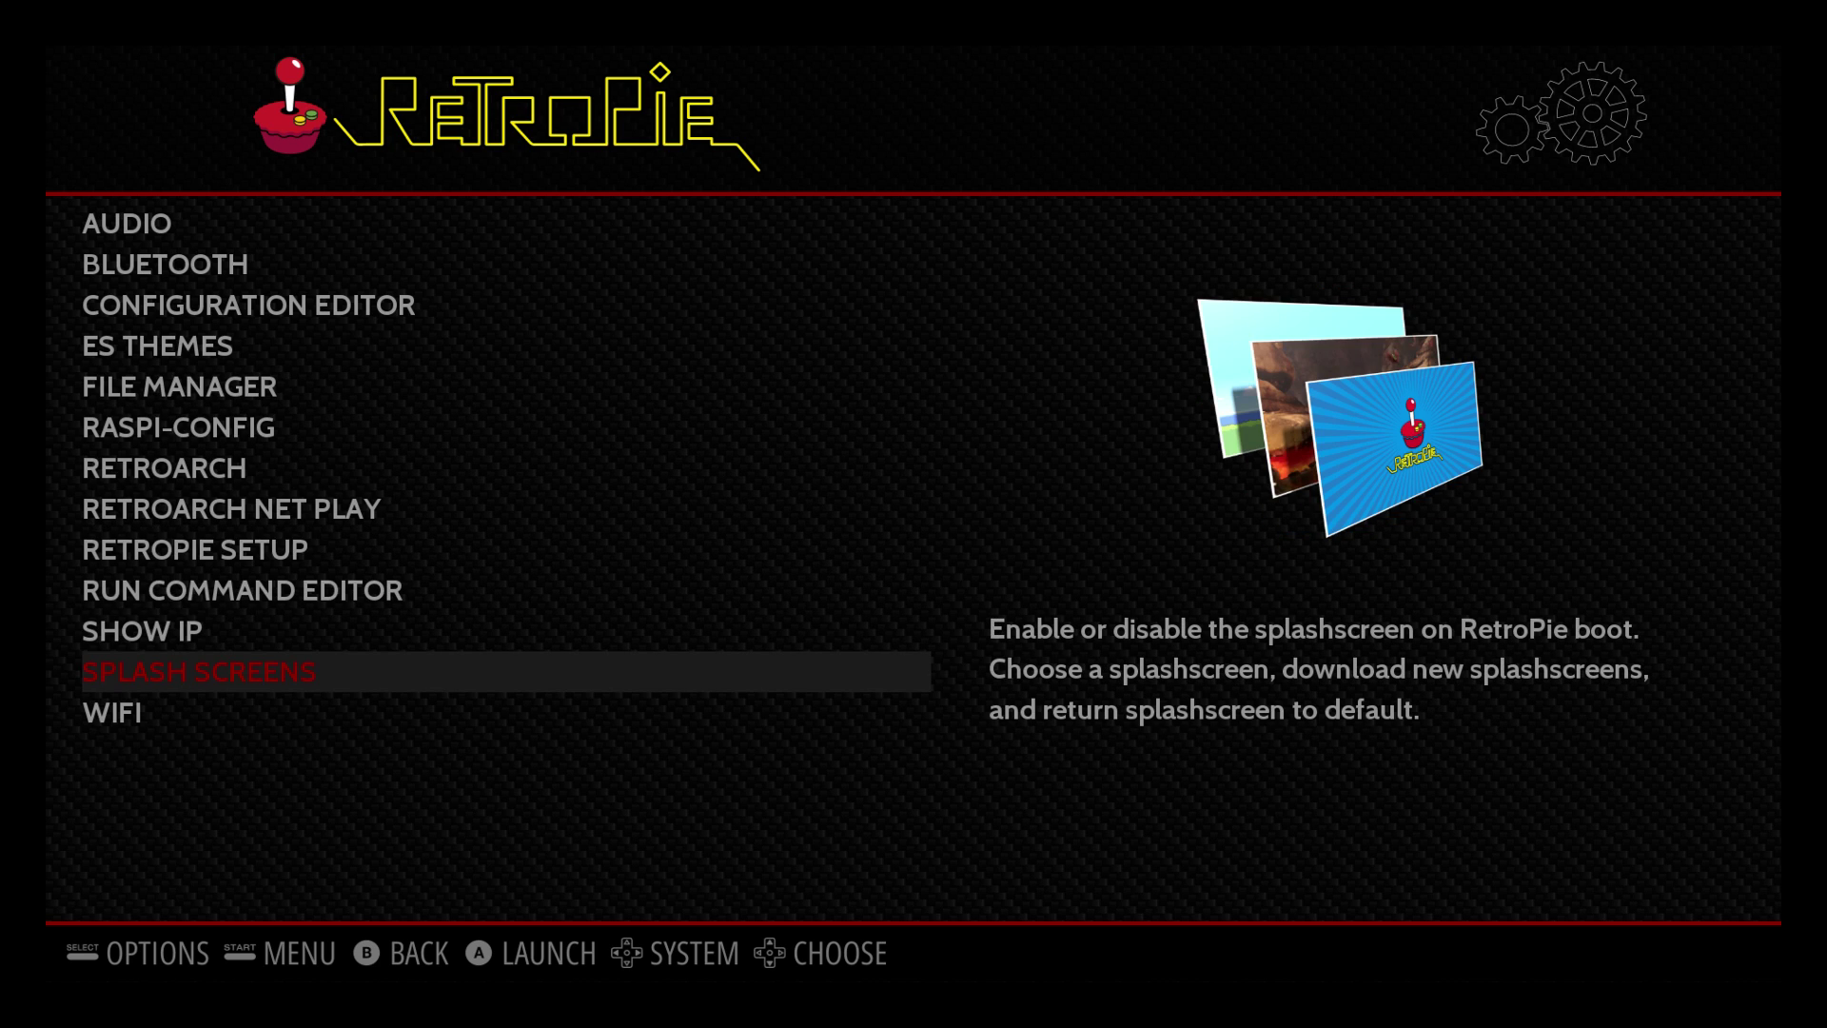
key(Return)
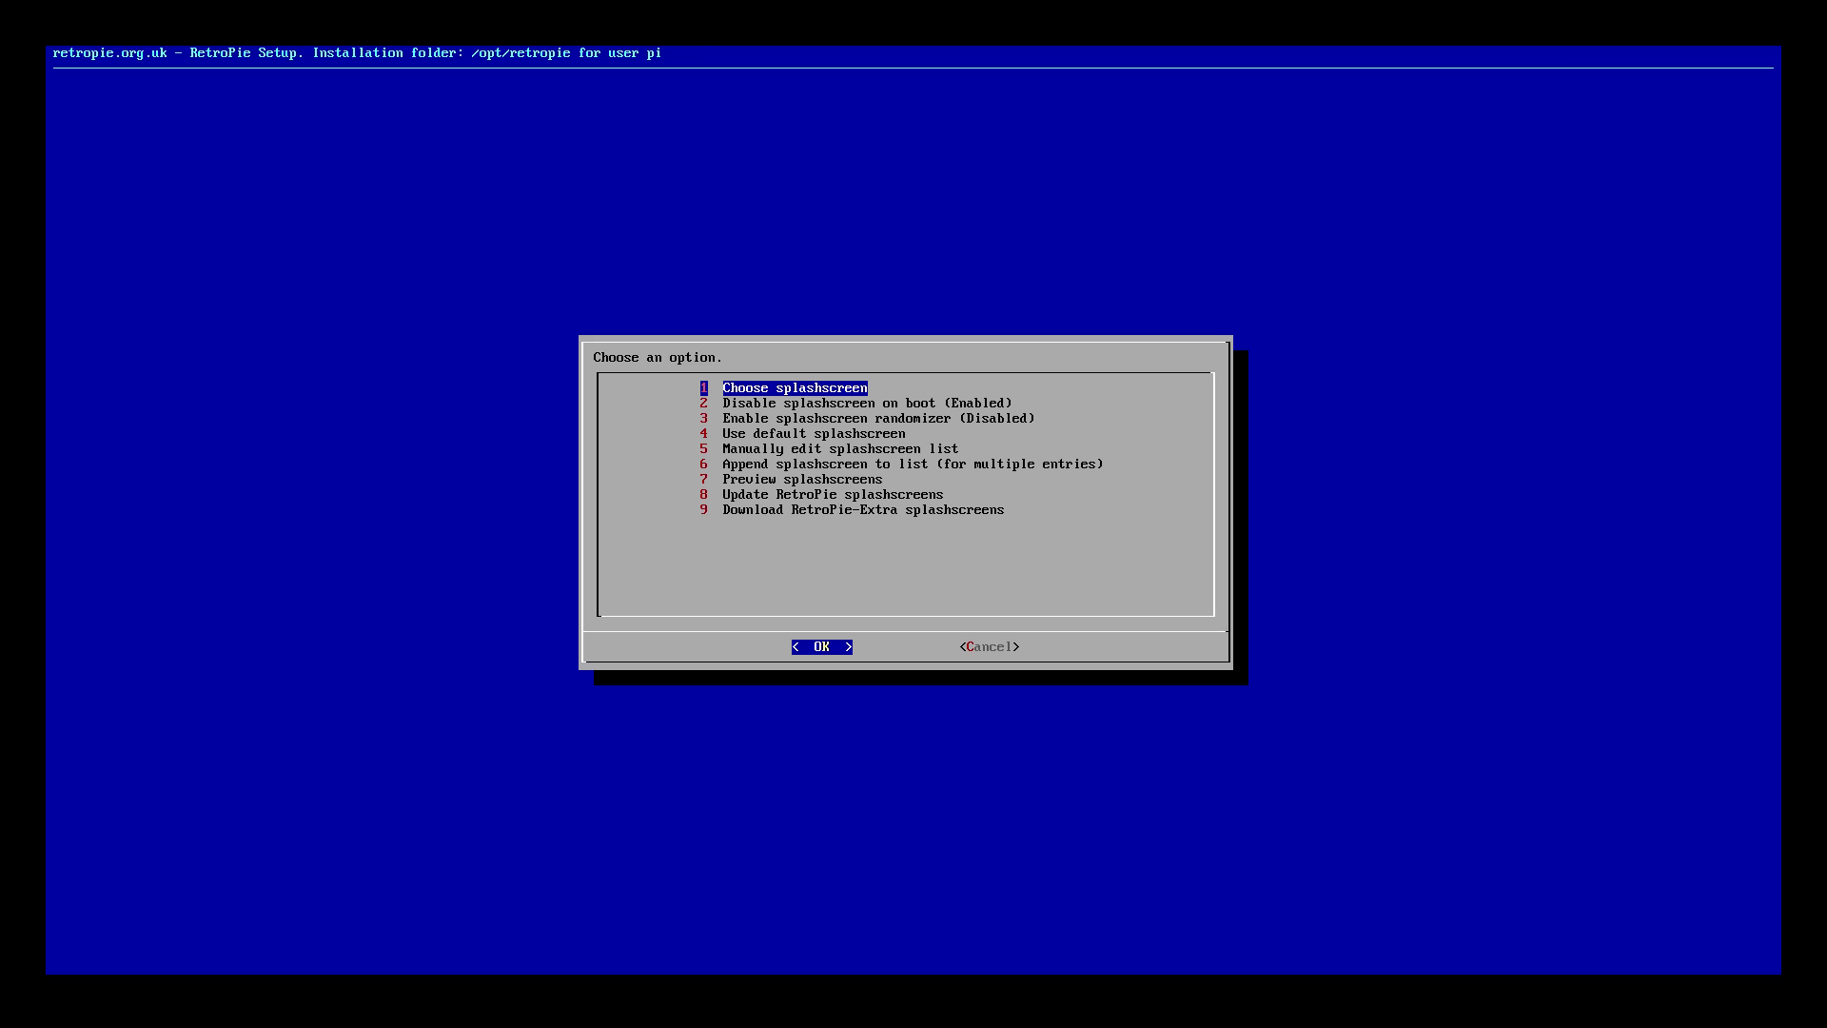
Set "etaprime desktop done.jpg" from the Own/Extra splashscreens as the splashscreen and leave the configuration
key(Return)
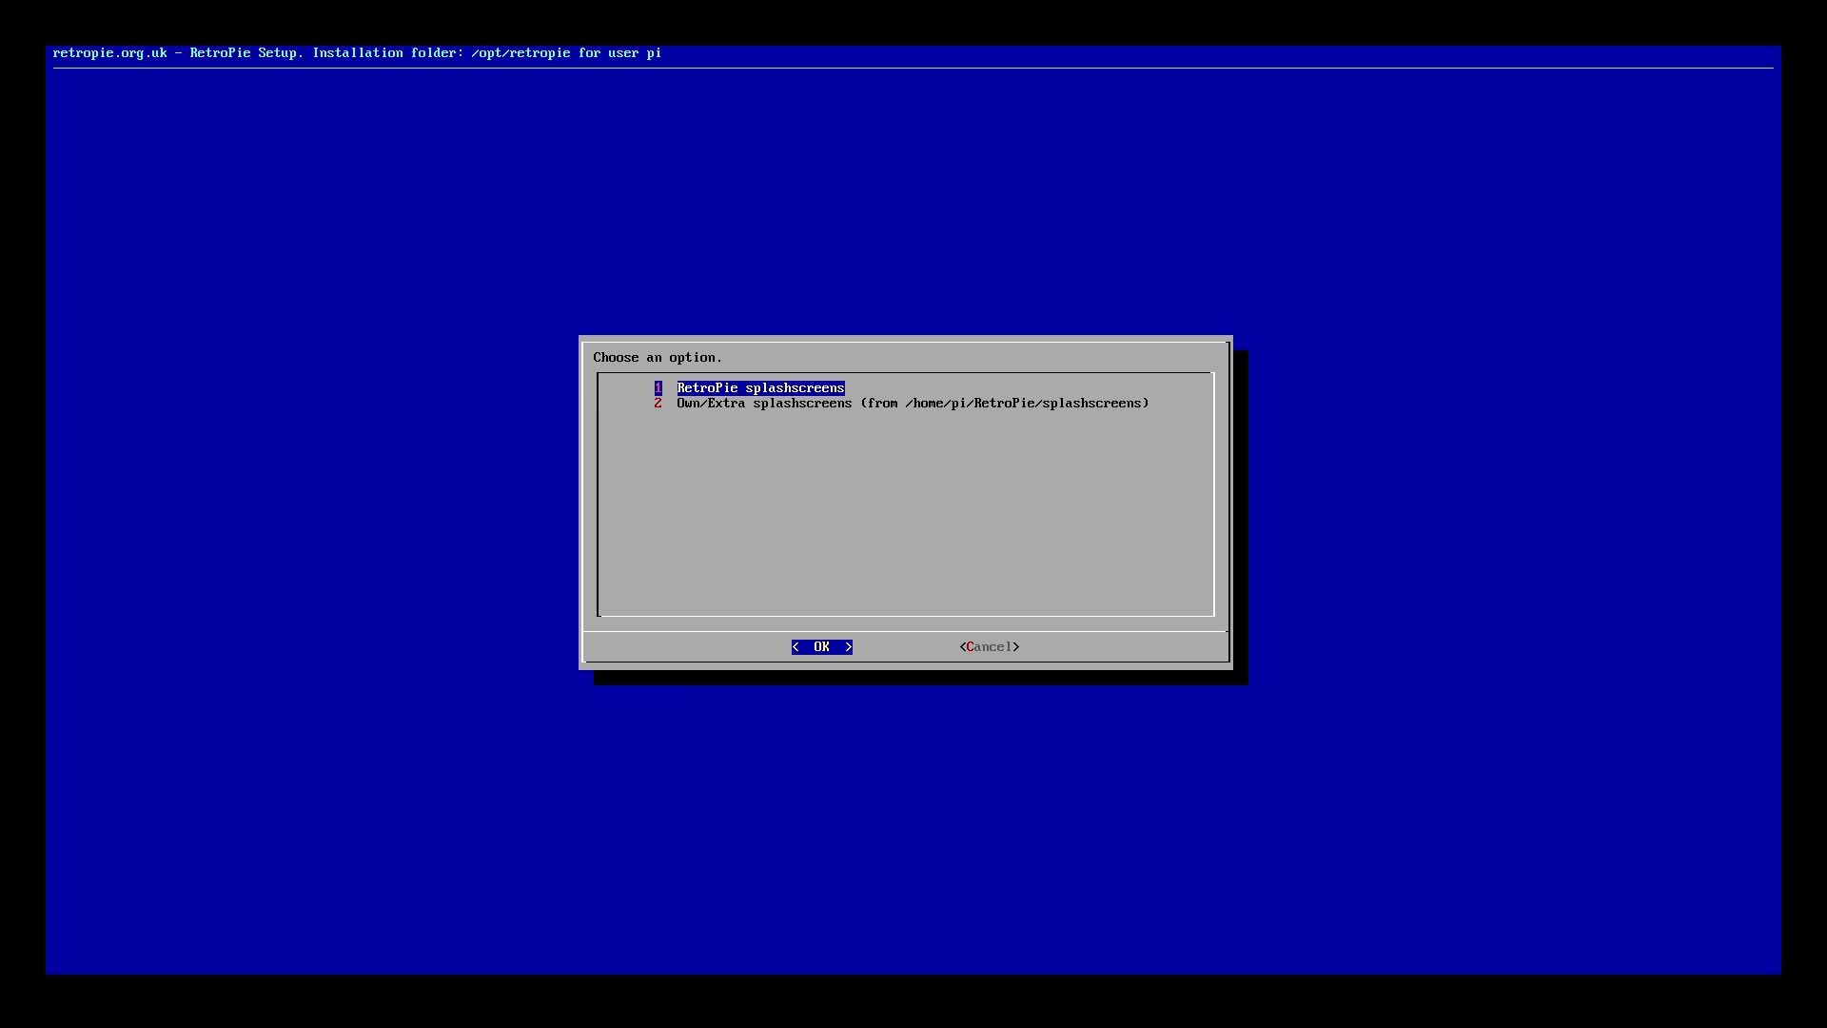
key(Down)
key(Return)
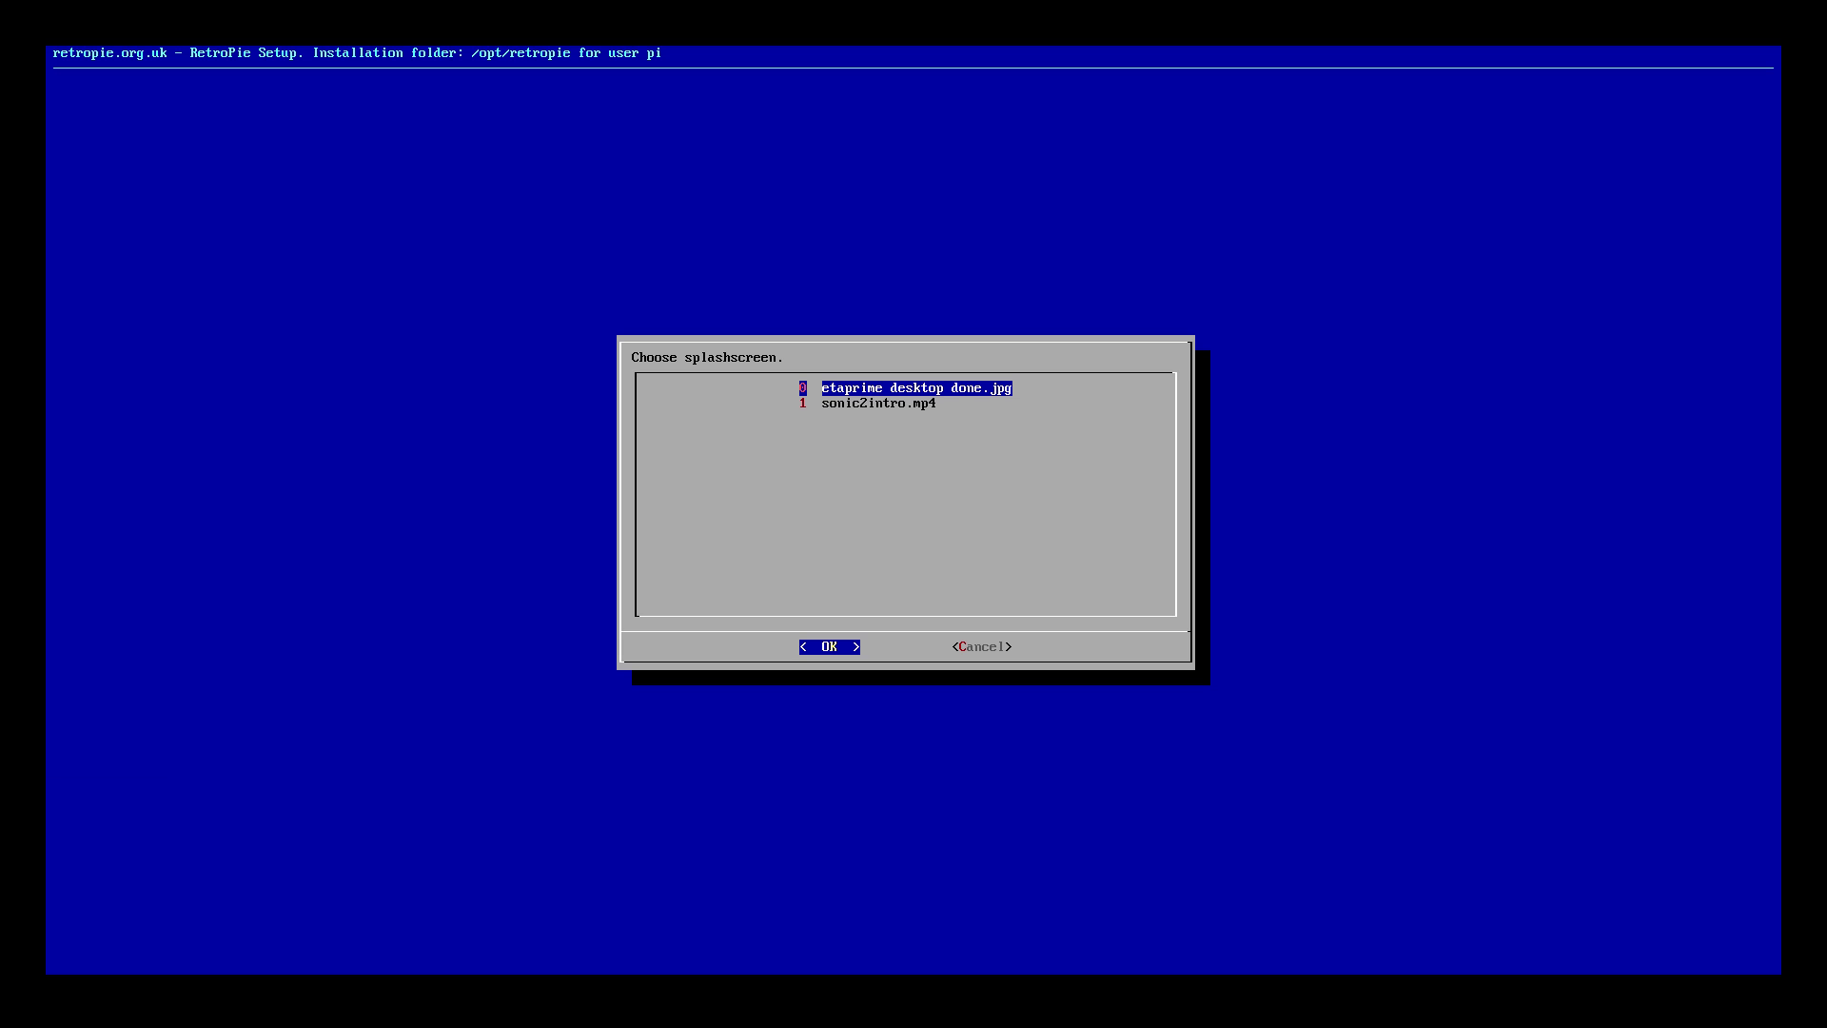
key(Return)
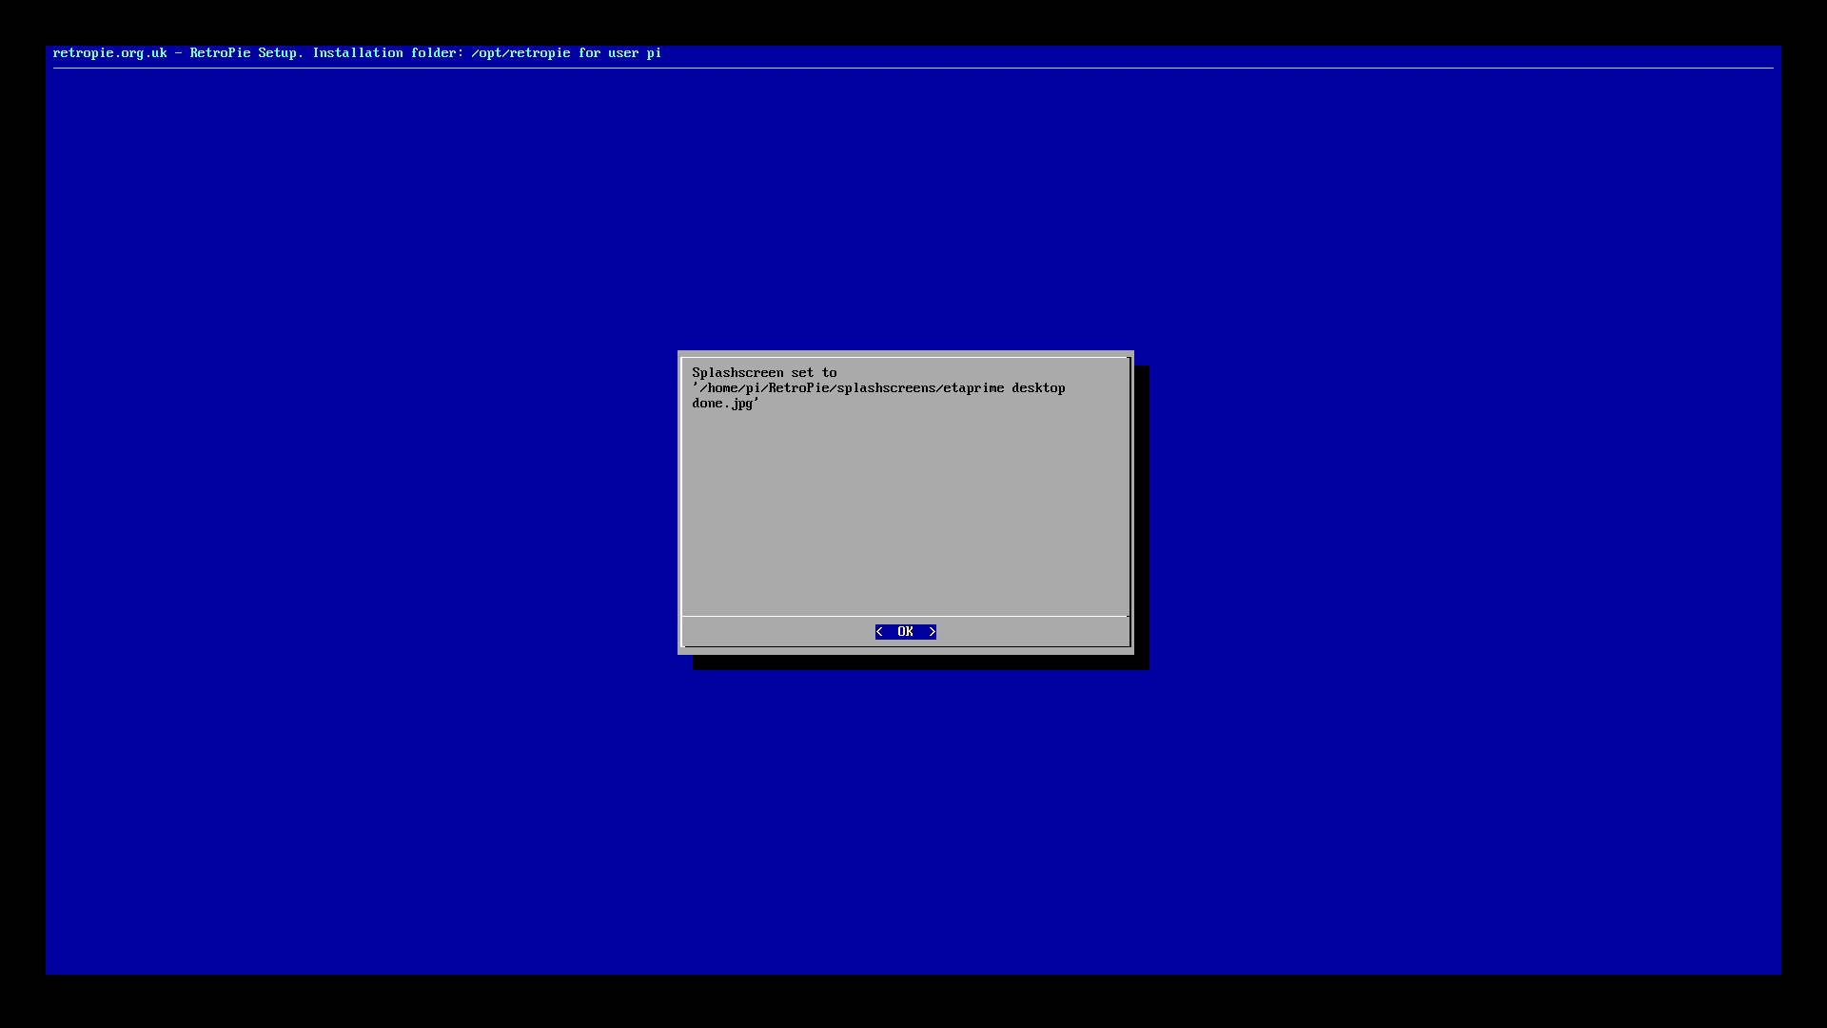
key(Return)
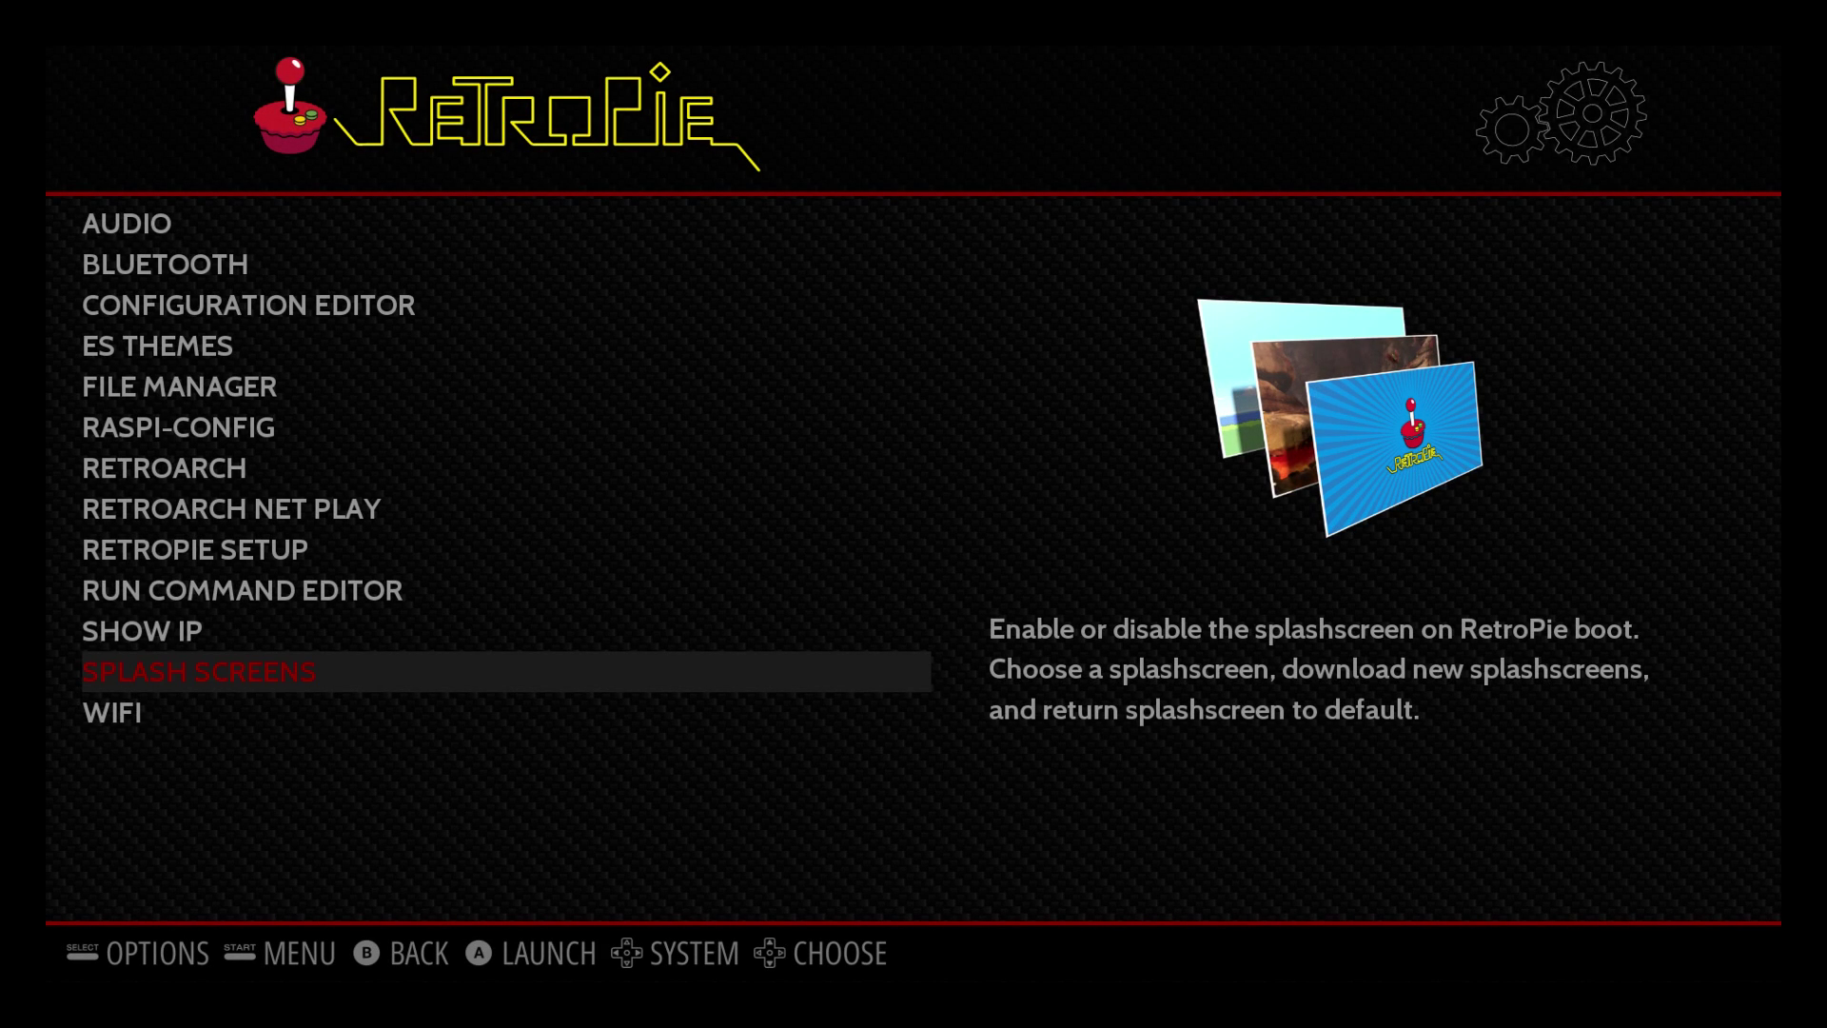
Restart the whole system from the quit options to boot with the image splashscreen
key(Return)
key(Down)
key(Down)
key(Down)
key(Down)
key(Down)
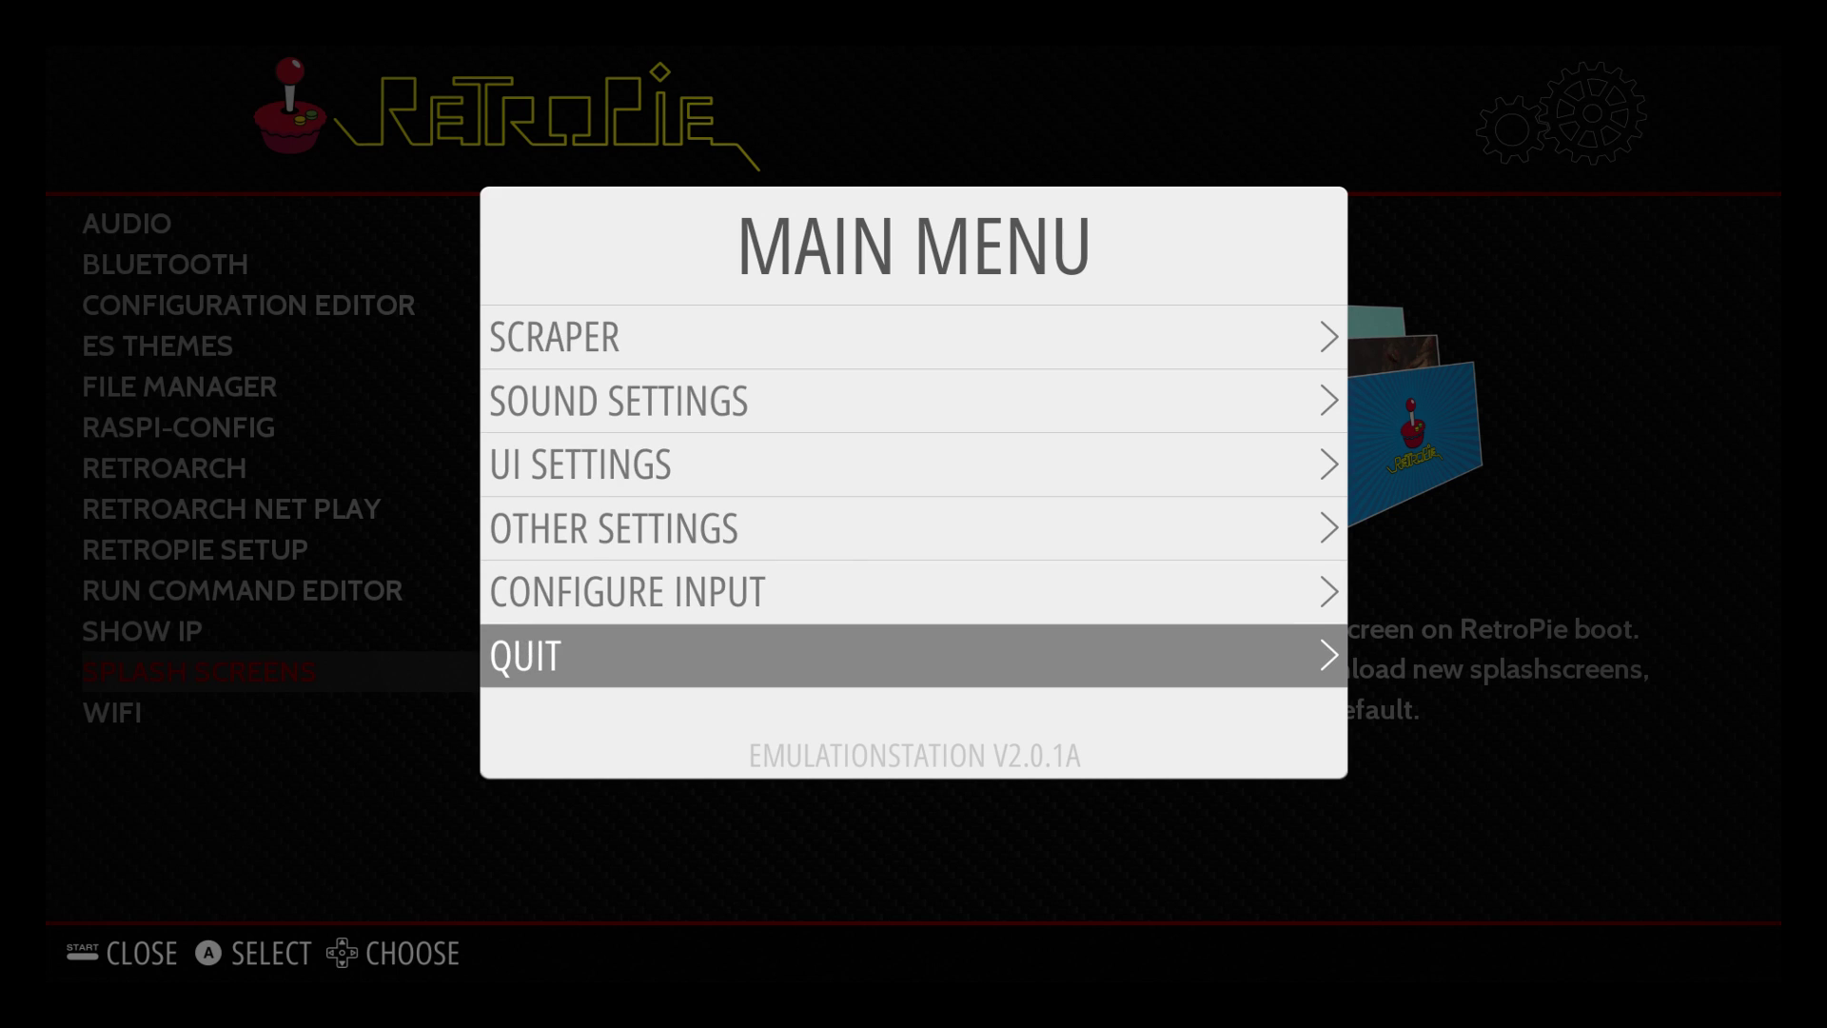
key(Return)
key(Down)
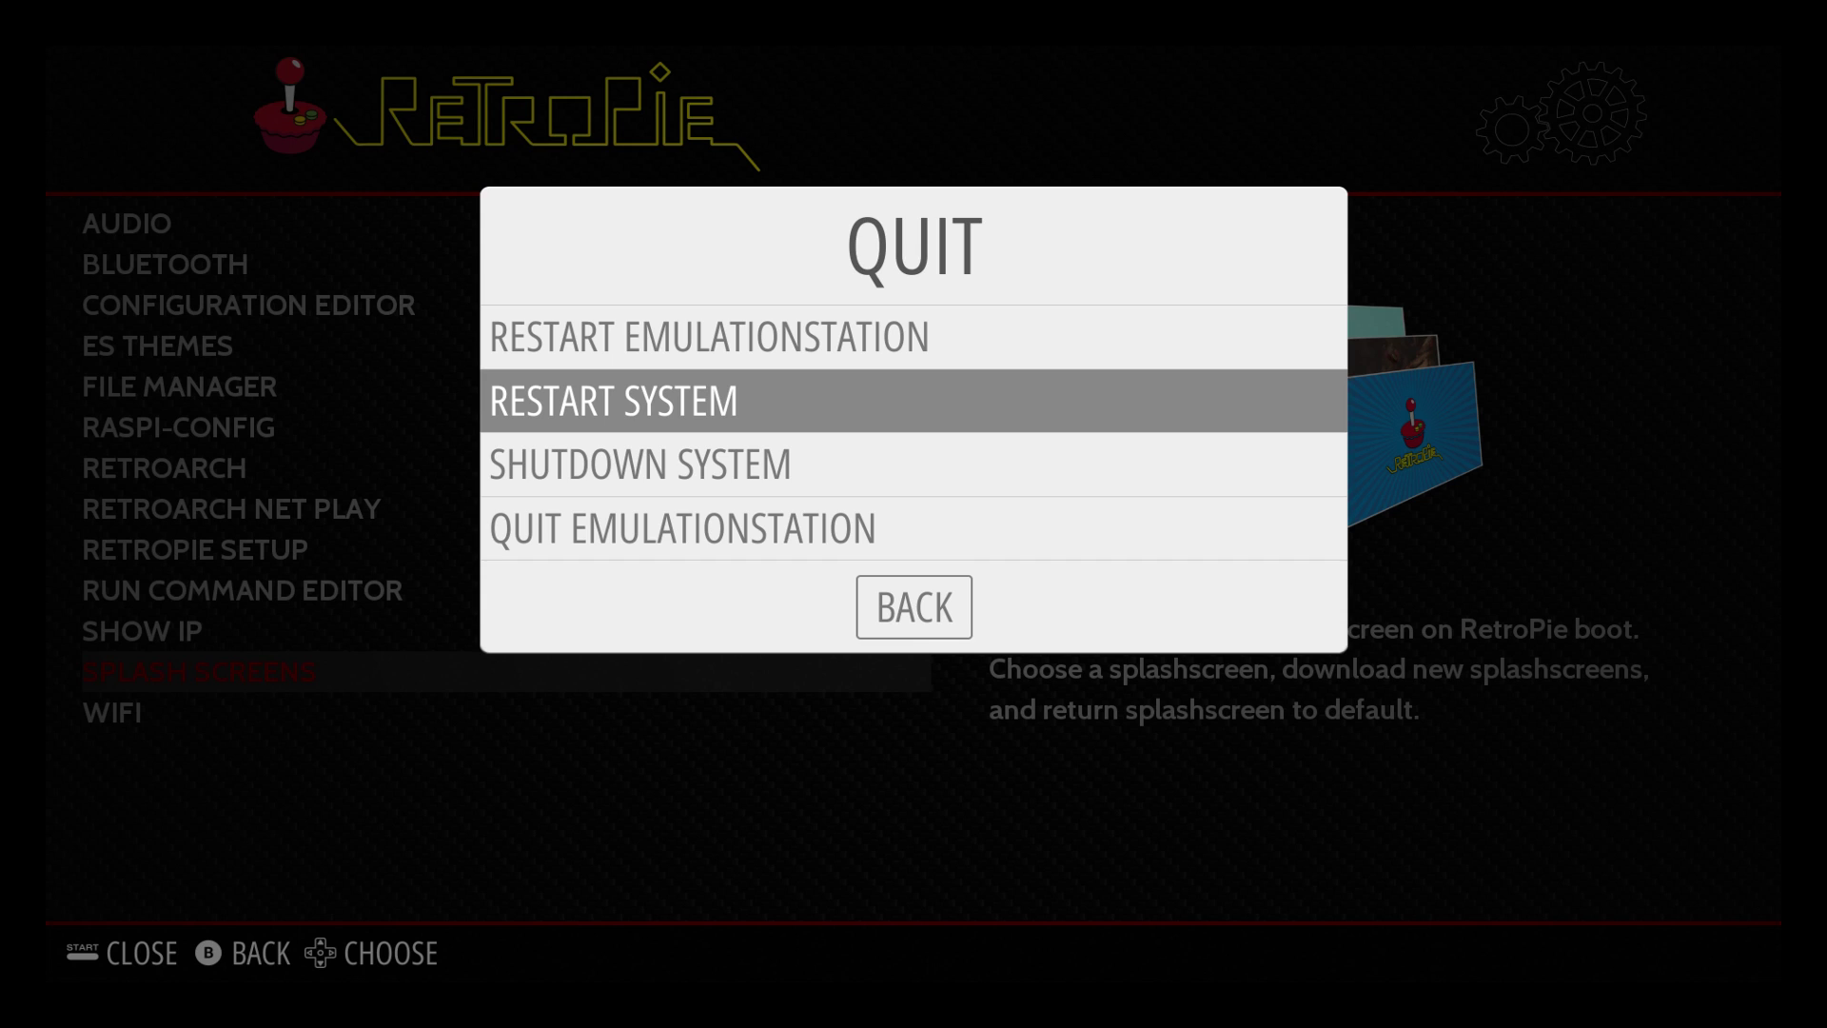
key(Return)
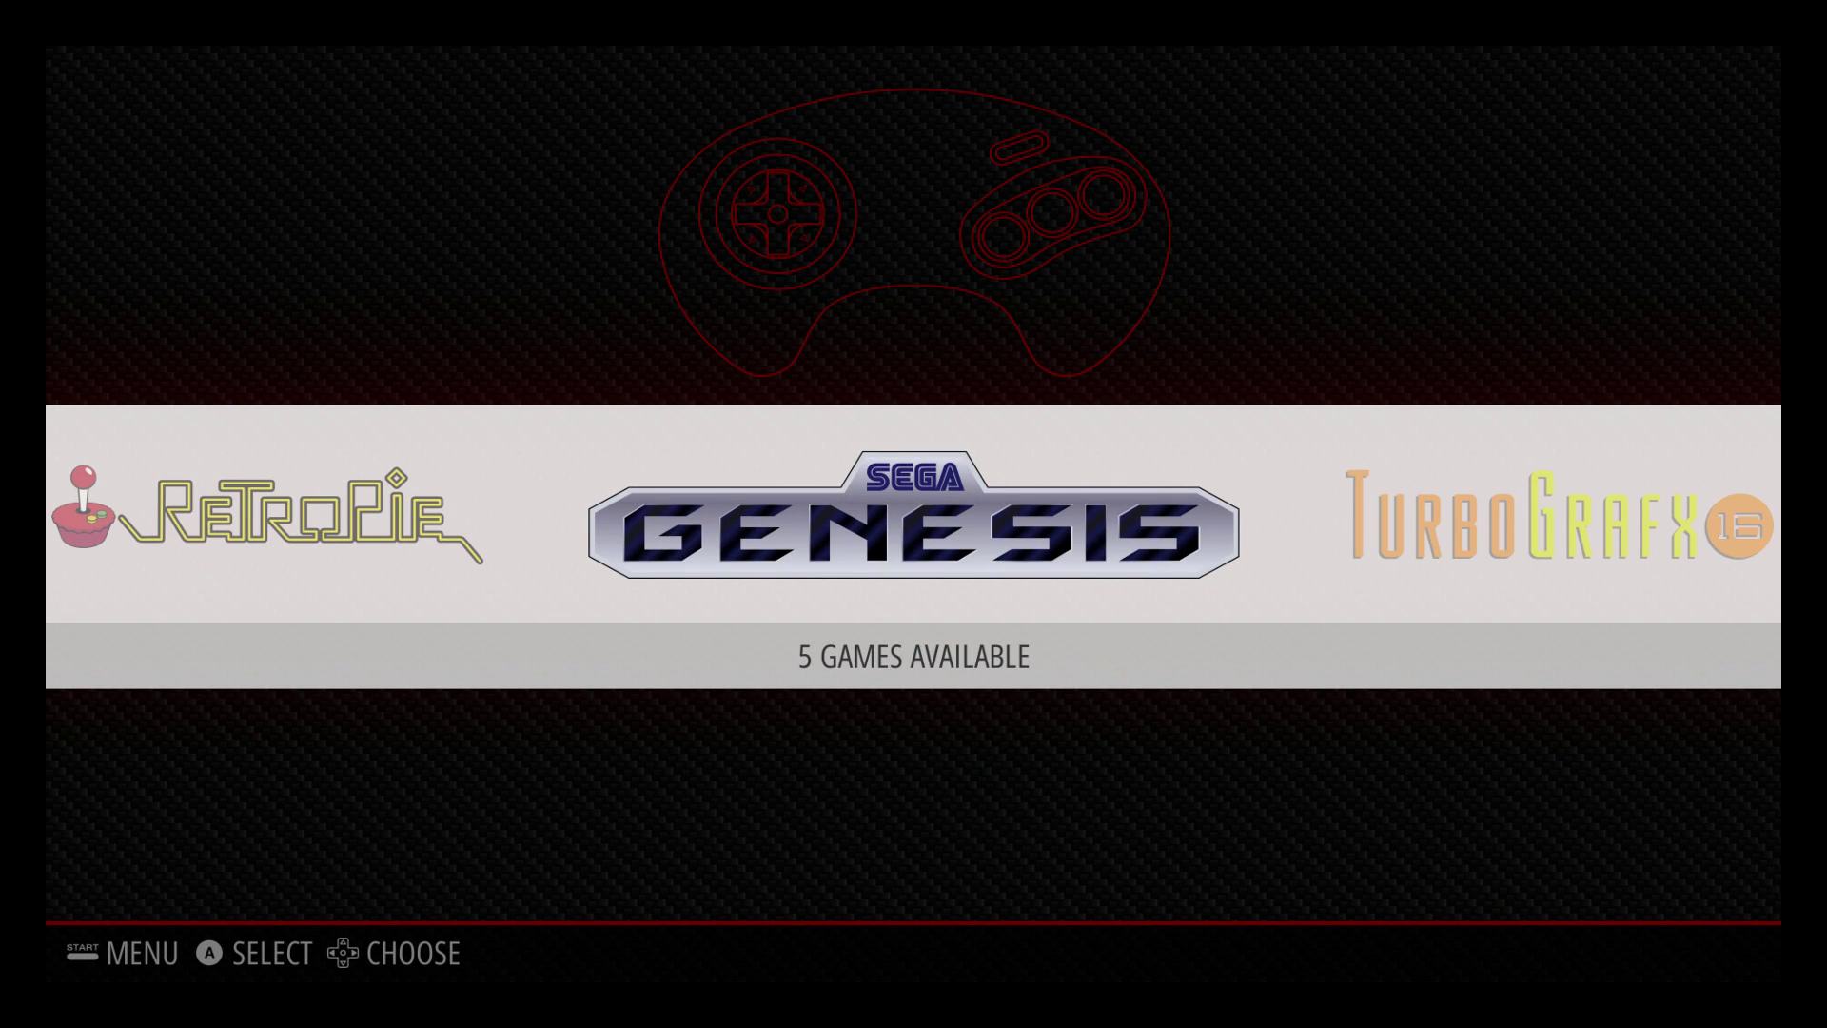
Restart only EmulationStation from the quit options and confirm the restart
key(Return)
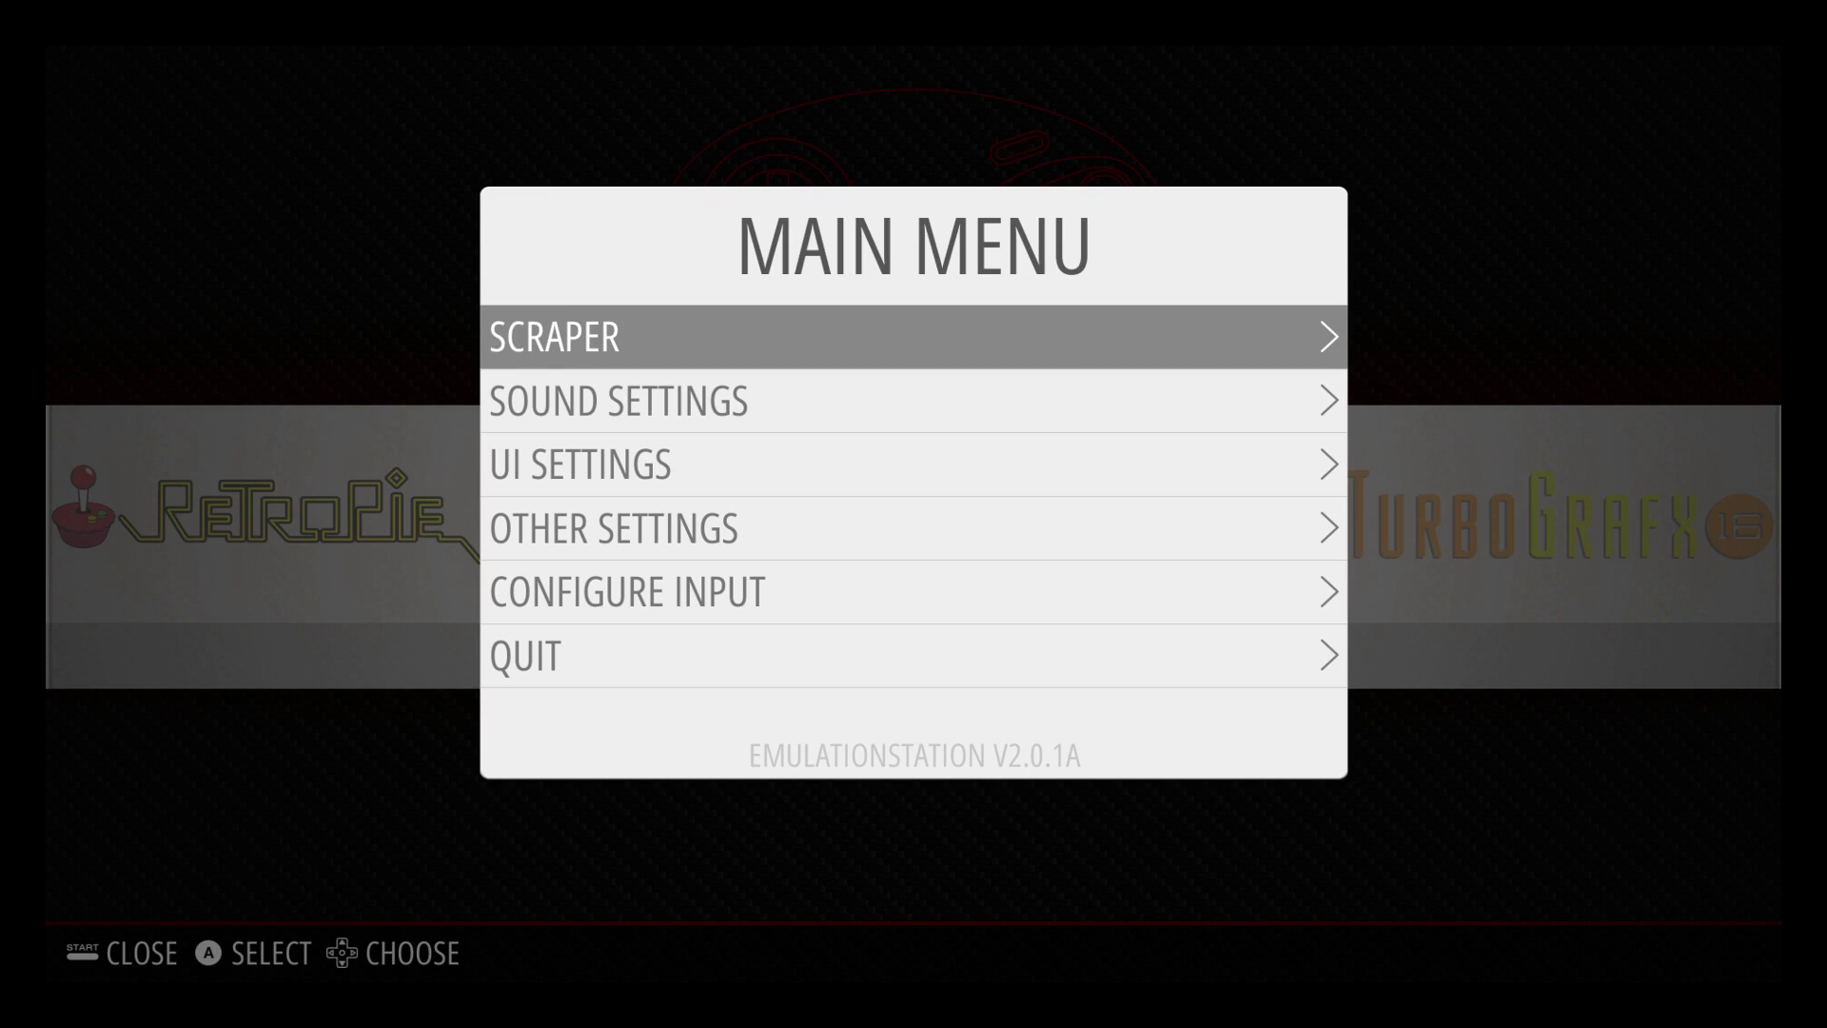
key(Down)
key(Down)
key(Down)
key(Down)
key(Down)
key(Return)
key(Down)
key(Up)
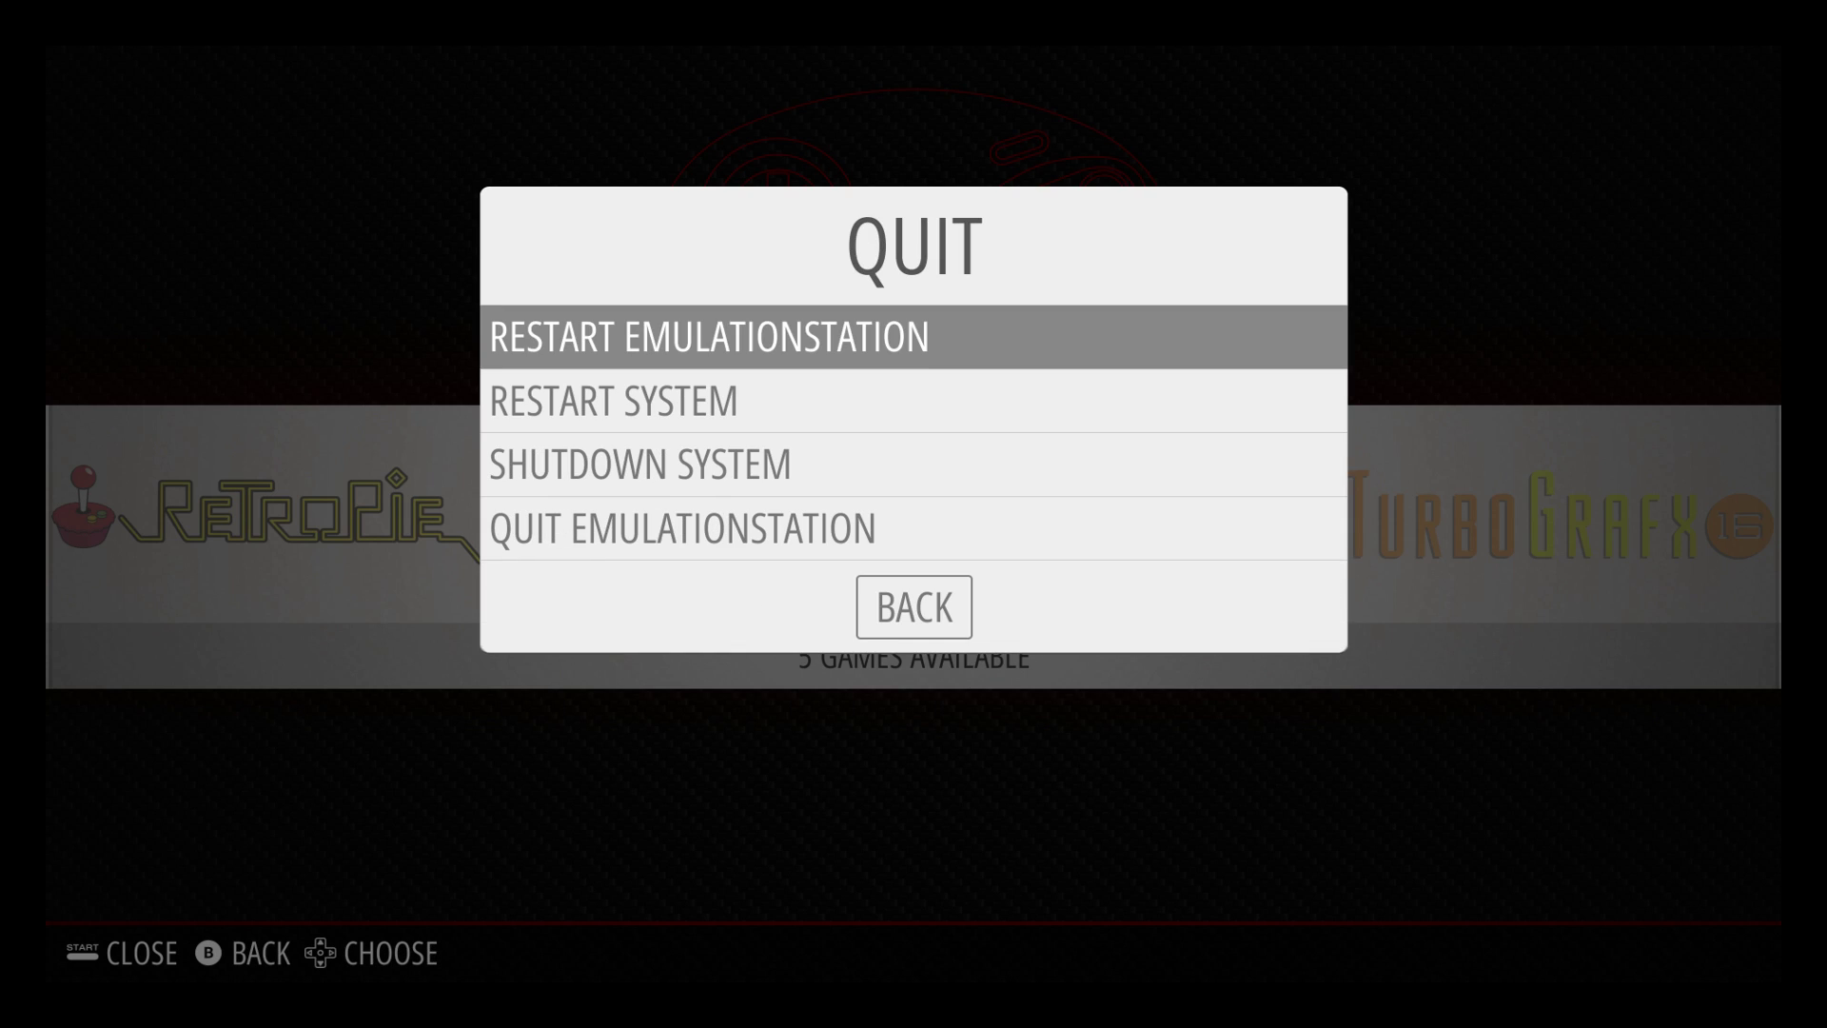
key(Return)
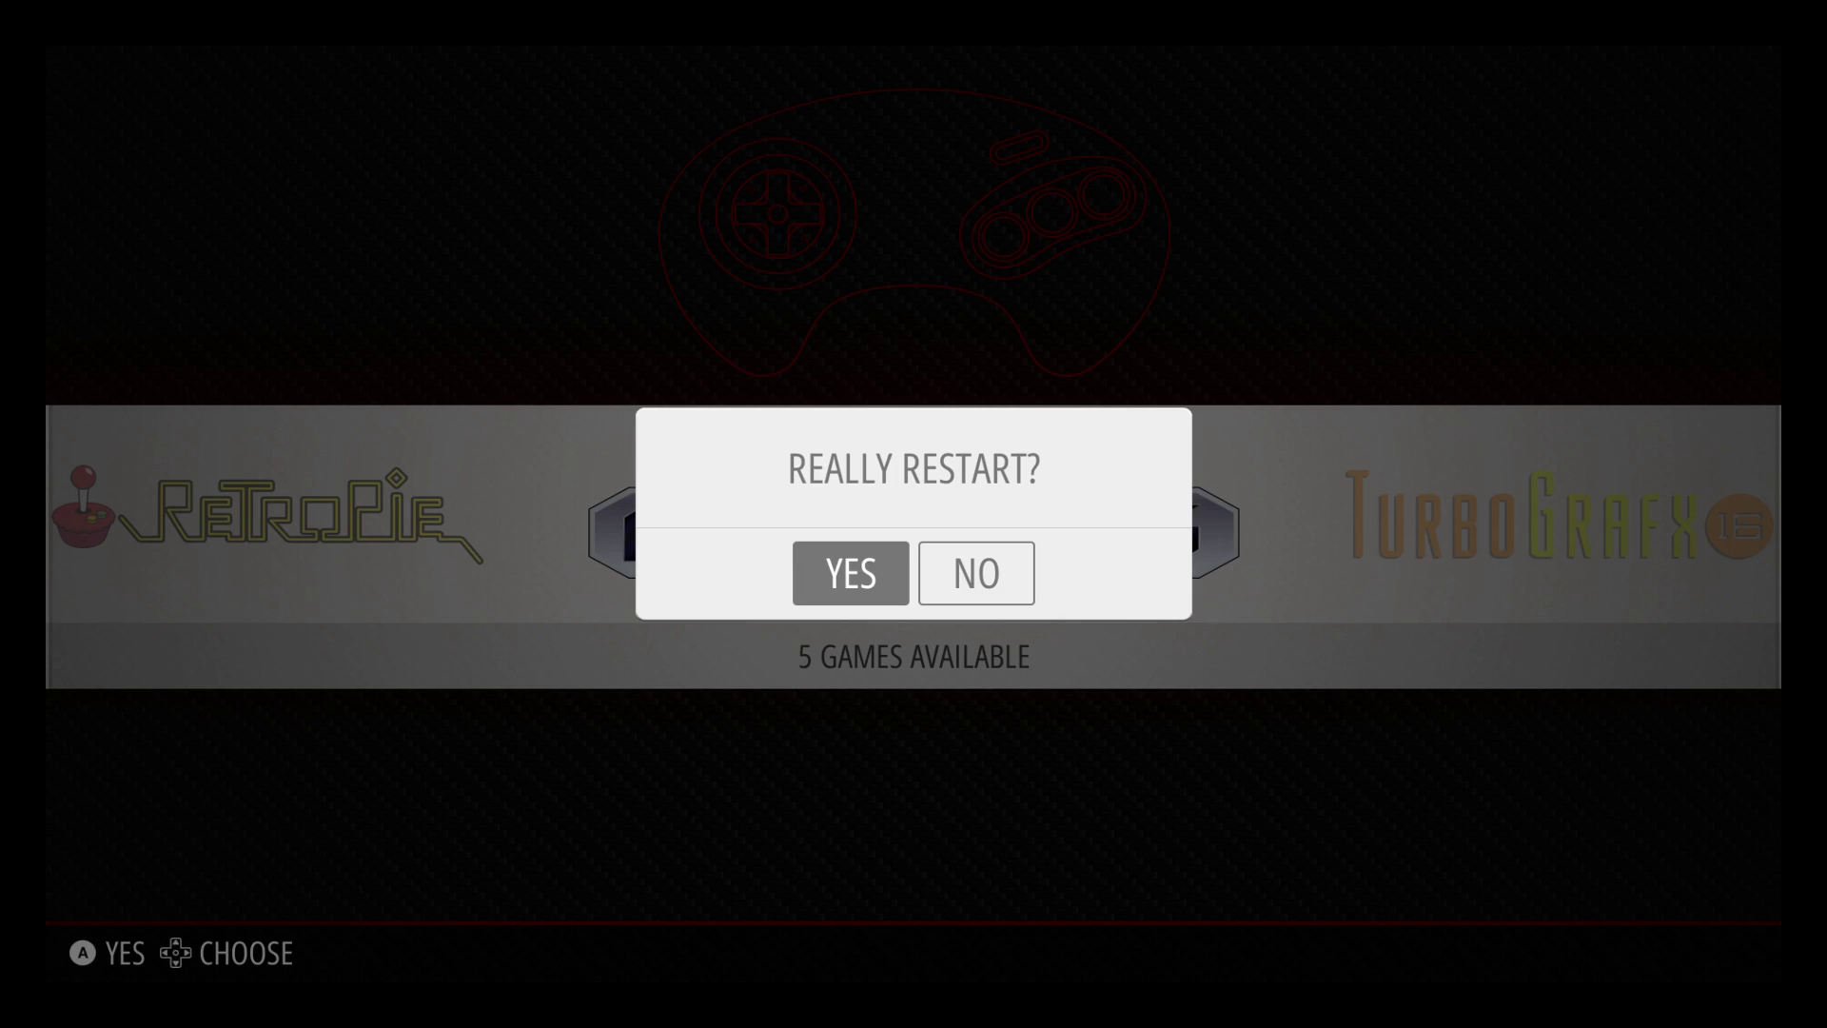
key(Return)
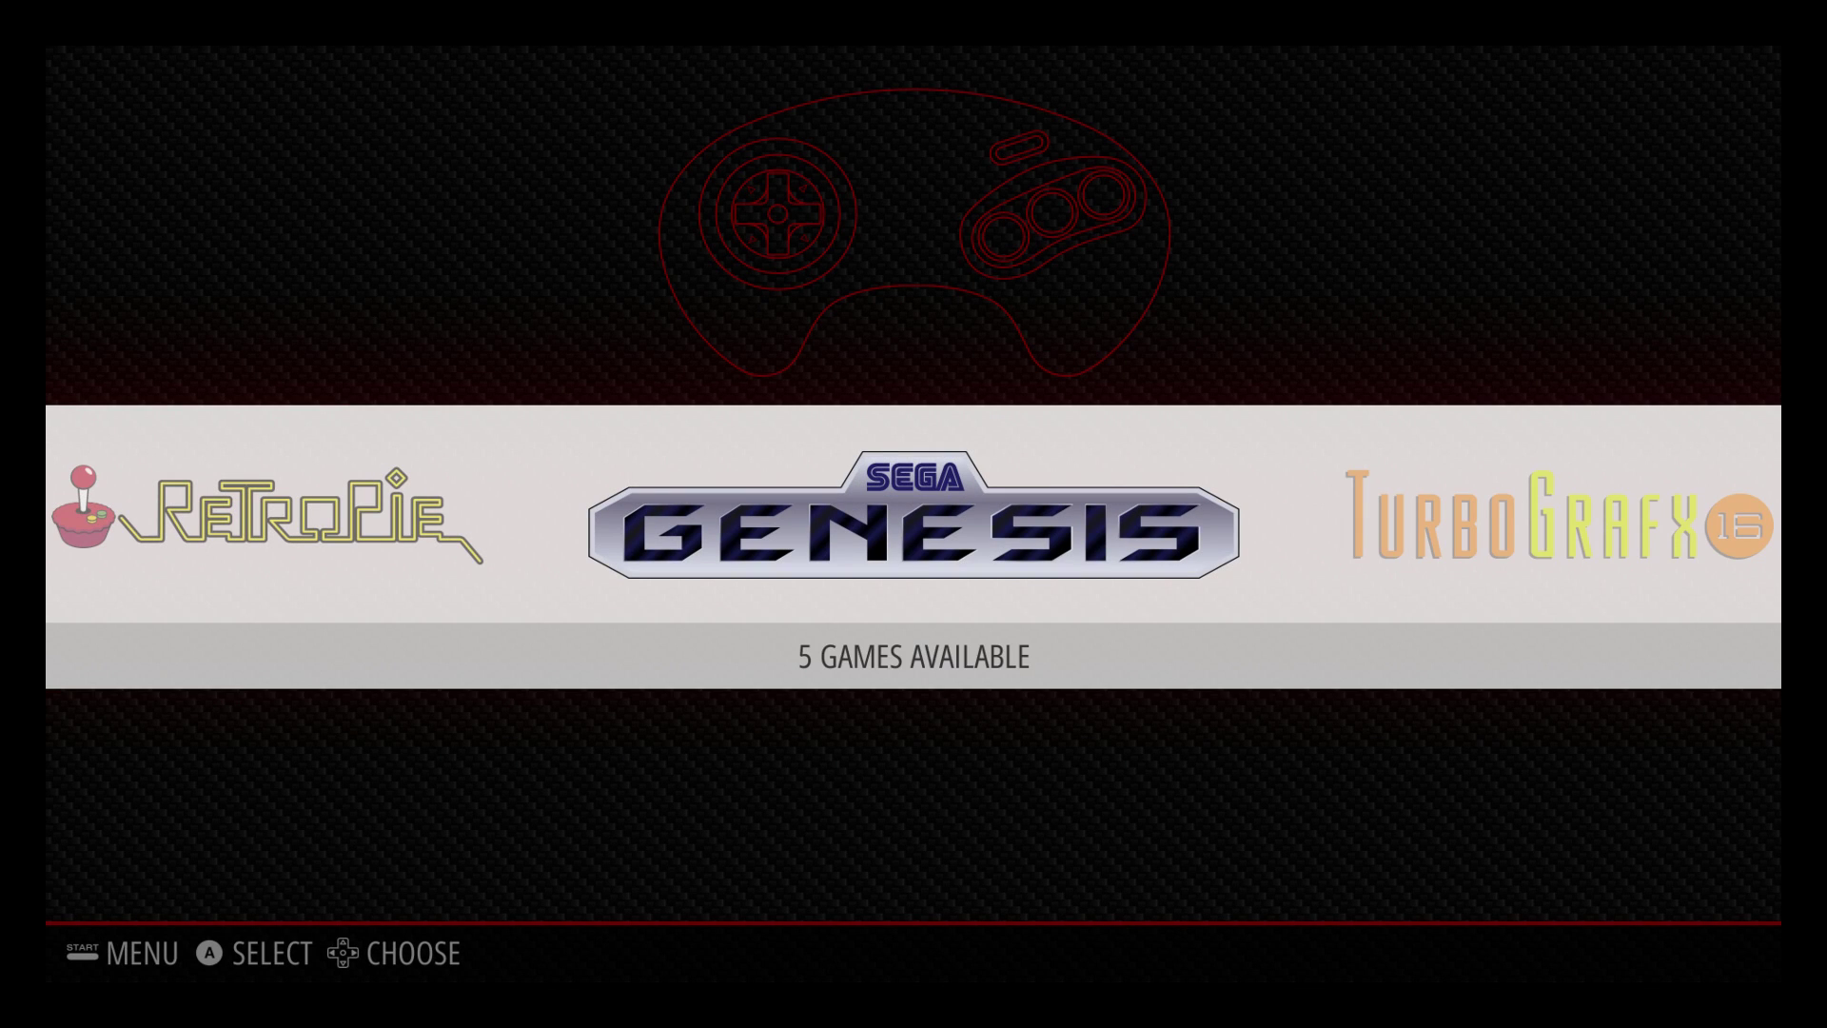